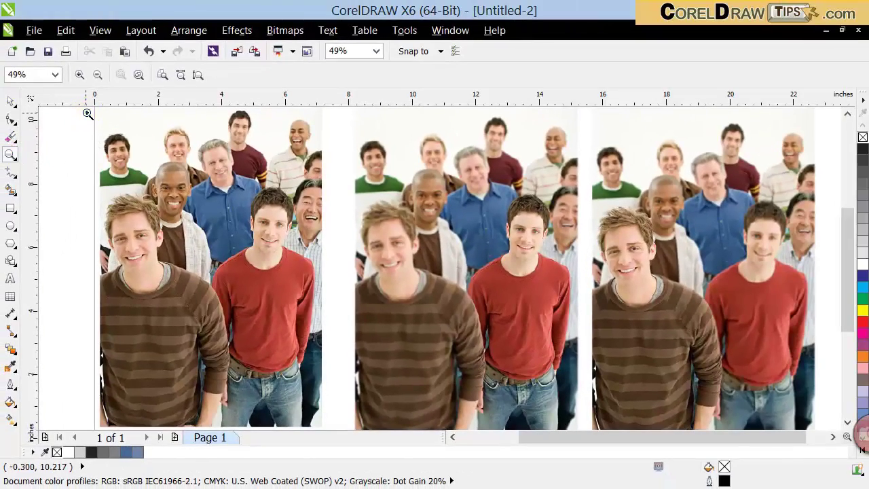
- Zoom in on the first crowd photo to inspect the men's faces
drag(76, 99, 326, 366)
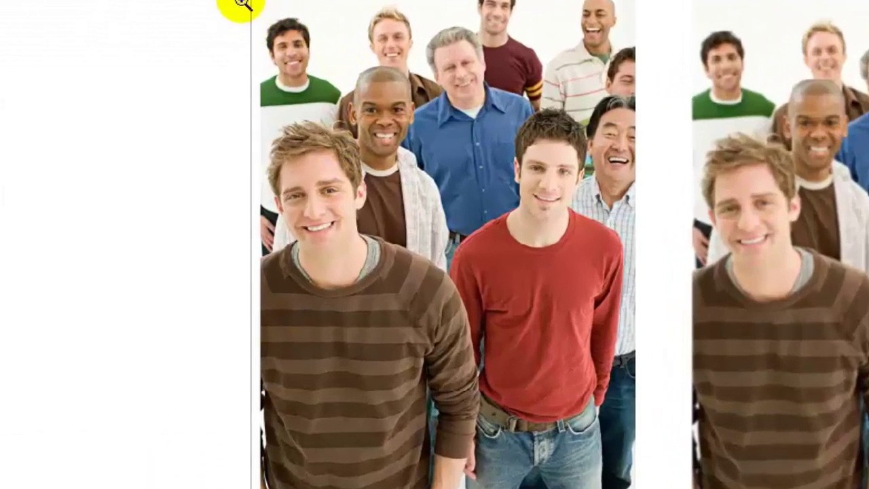
drag(318, 115, 574, 383)
drag(671, 444, 678, 485)
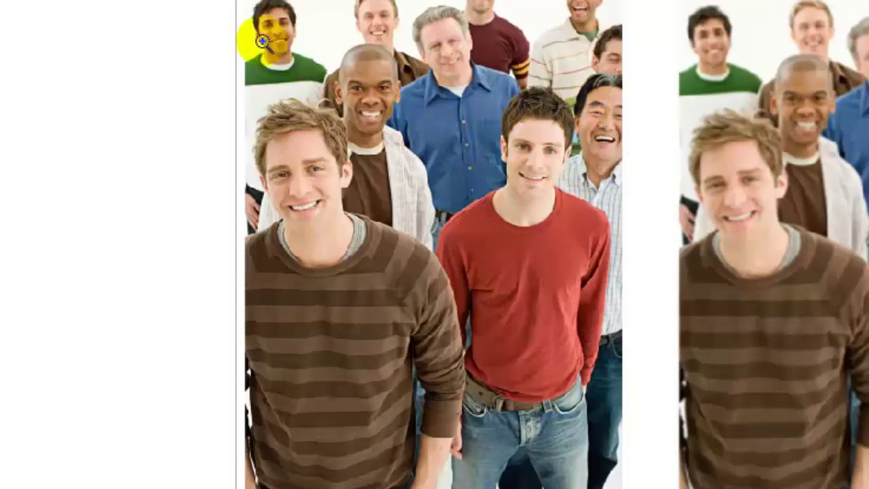
drag(380, 92, 644, 457)
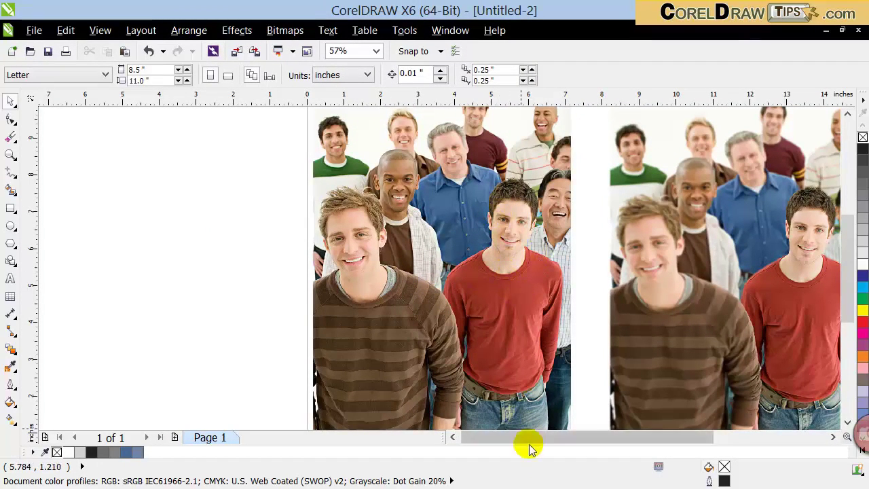
drag(528, 445, 607, 441)
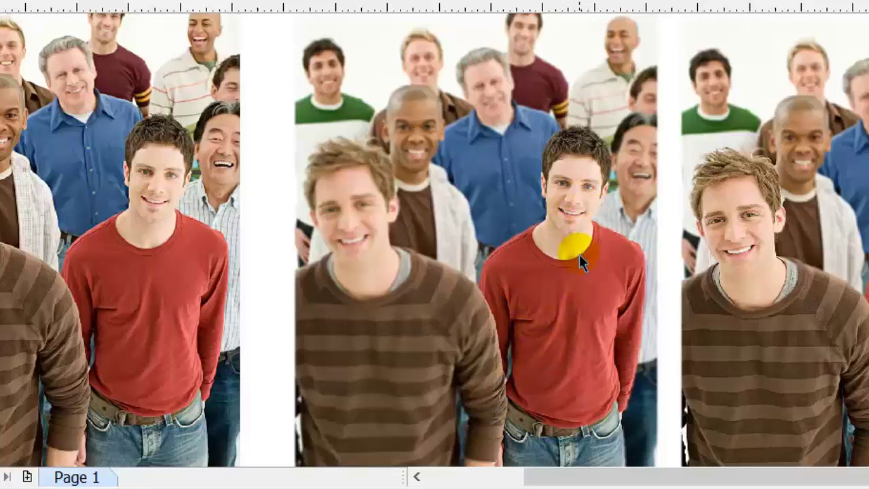
drag(546, 474, 613, 477)
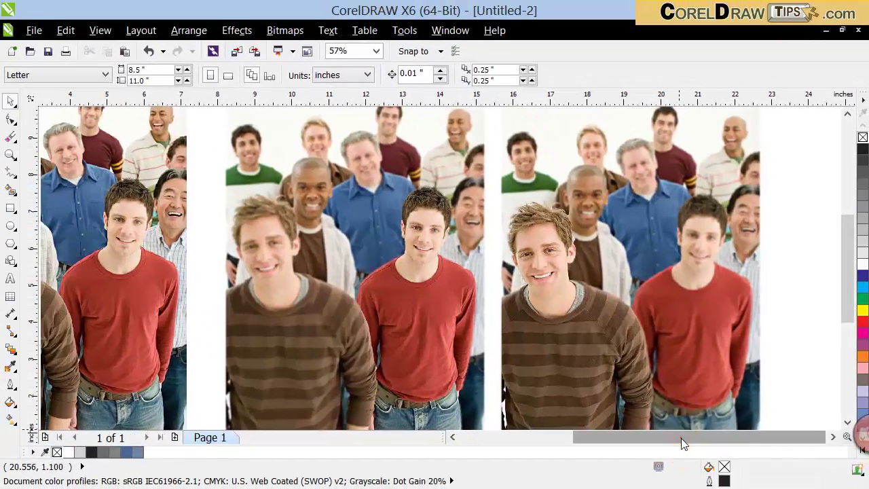
drag(681, 438, 591, 448)
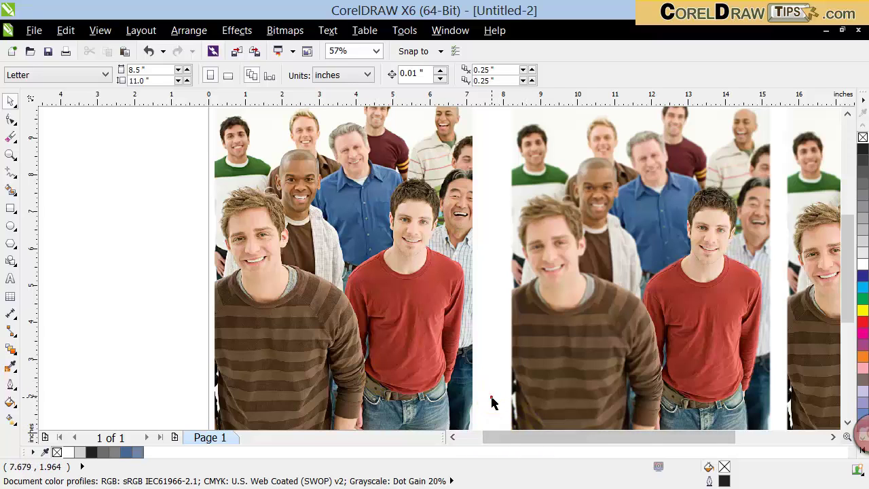
drag(549, 445, 640, 450)
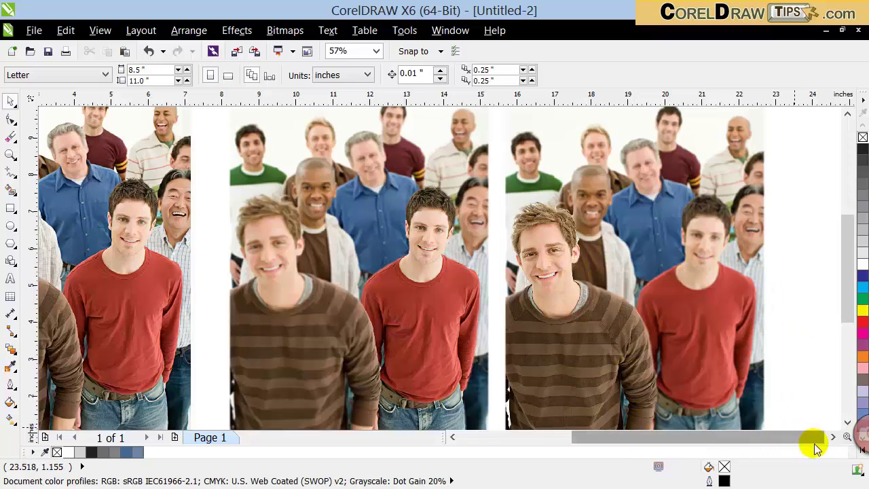
- Move the right photo aside to reveal the cut-out man, then undo the move
click(833, 437)
drag(546, 298, 700, 296)
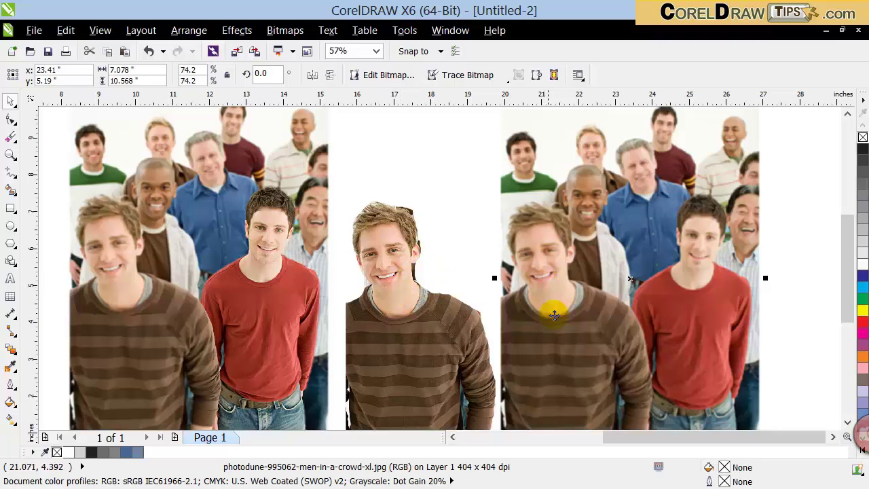
key(ctrl+z)
click(669, 246)
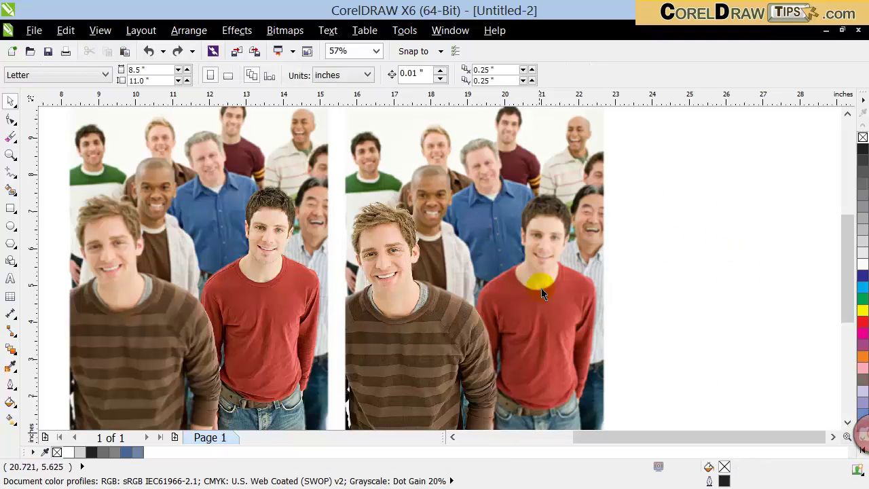
drag(572, 437, 547, 437)
scroll(448, 322, down, 2)
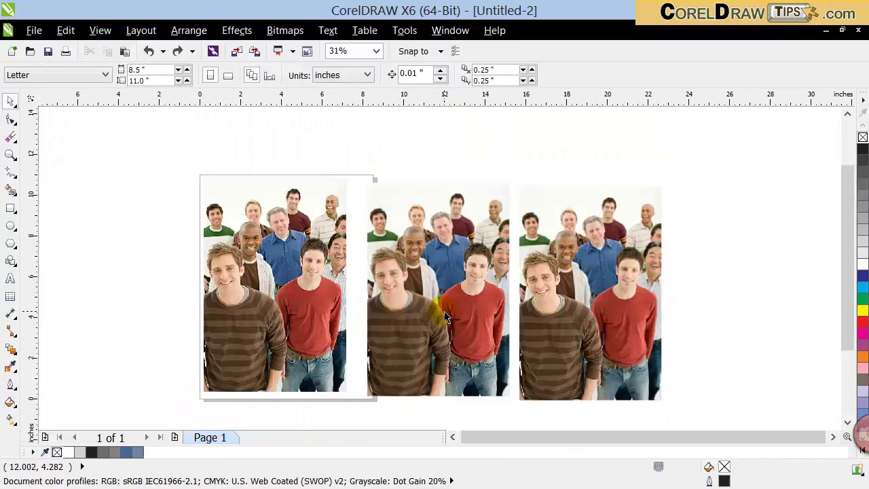
- Check the middle and right photos' layers, undo the moves, then delete both photos
drag(426, 271, 375, 207)
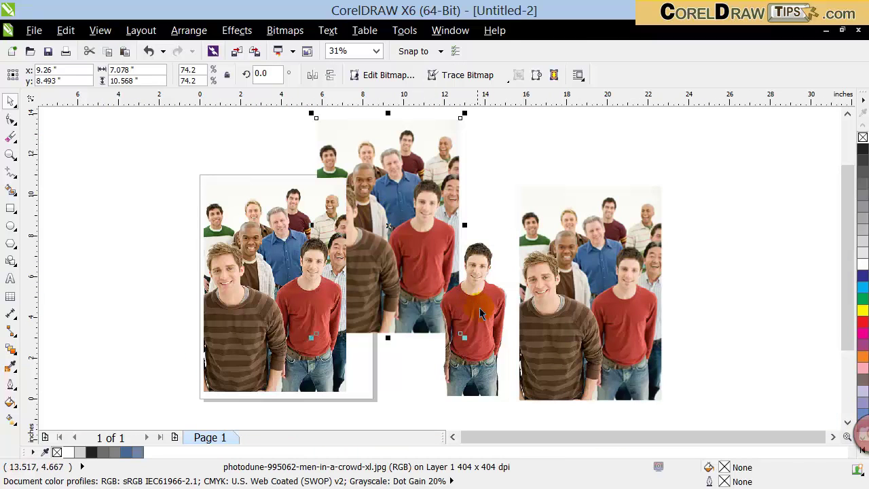
drag(624, 312, 745, 281)
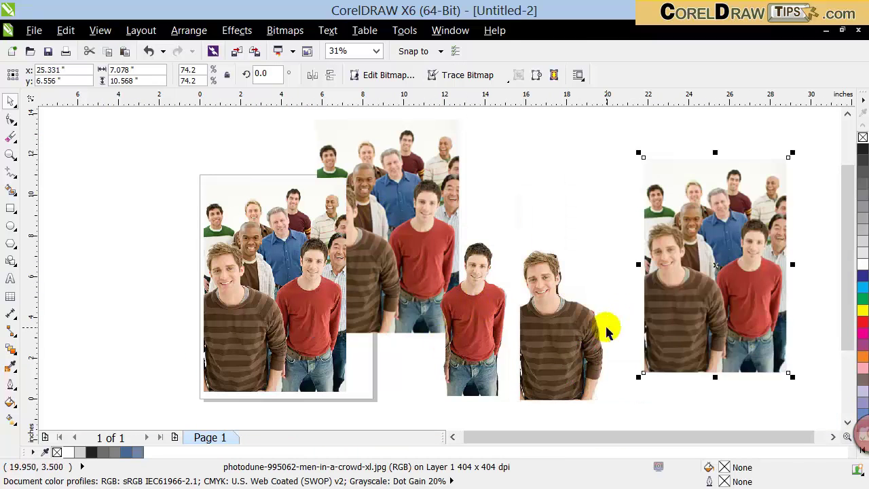
key(ctrl+z)
key(ctrl+z)
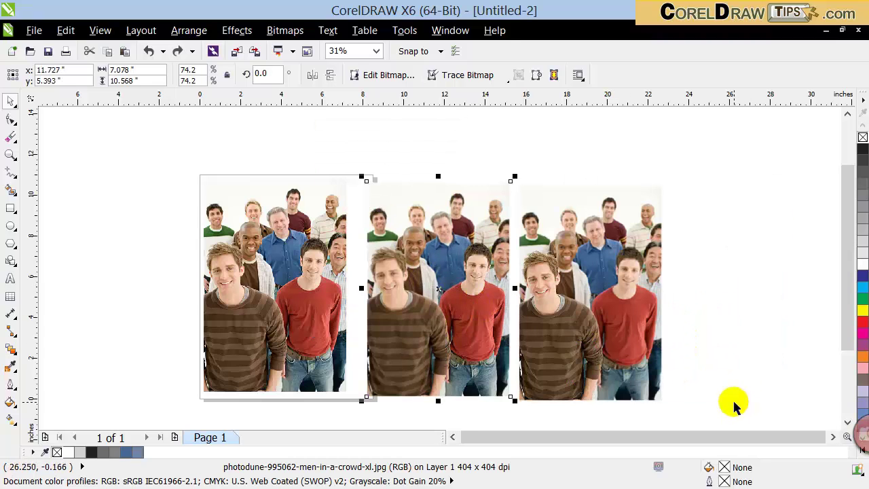
click(751, 366)
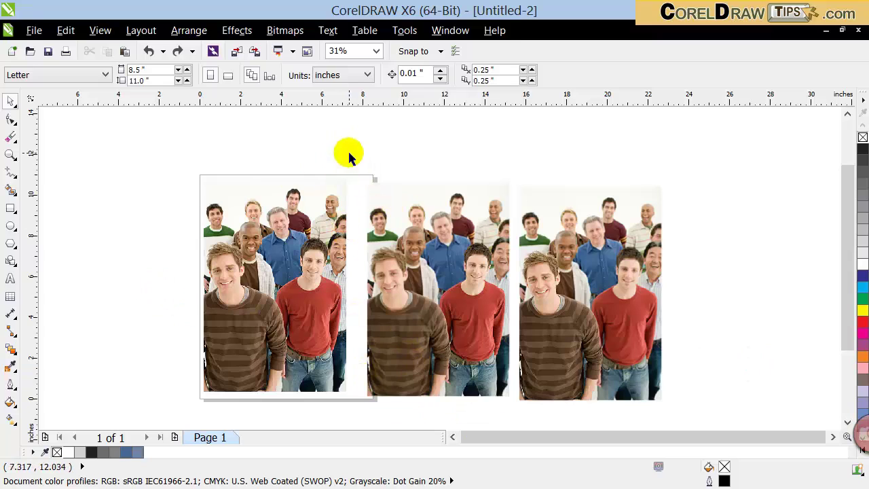
drag(596, 350, 682, 422)
key(Delete)
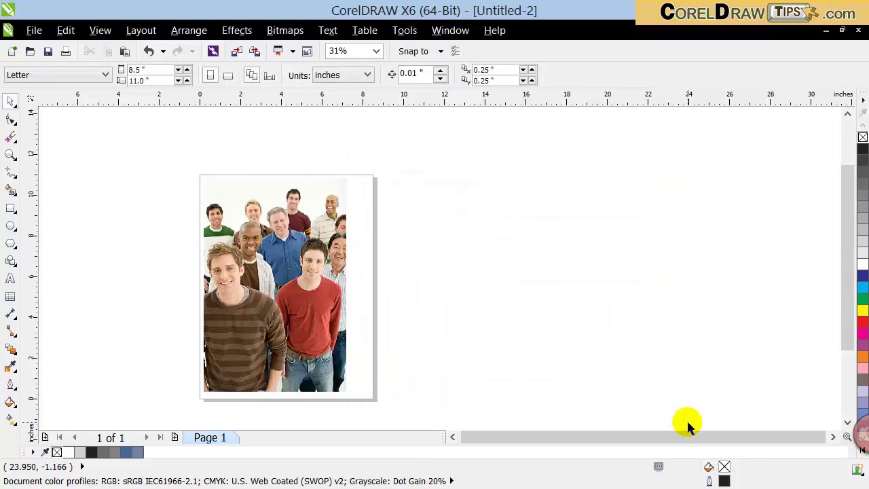
- Duplicate the crowd photo with + and drag the copy just right of the Letter page
click(10, 158)
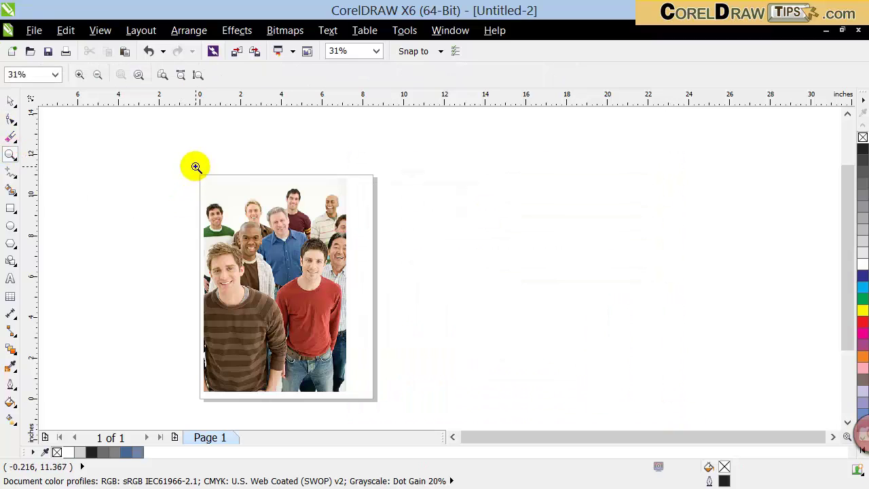
drag(503, 358, 536, 396)
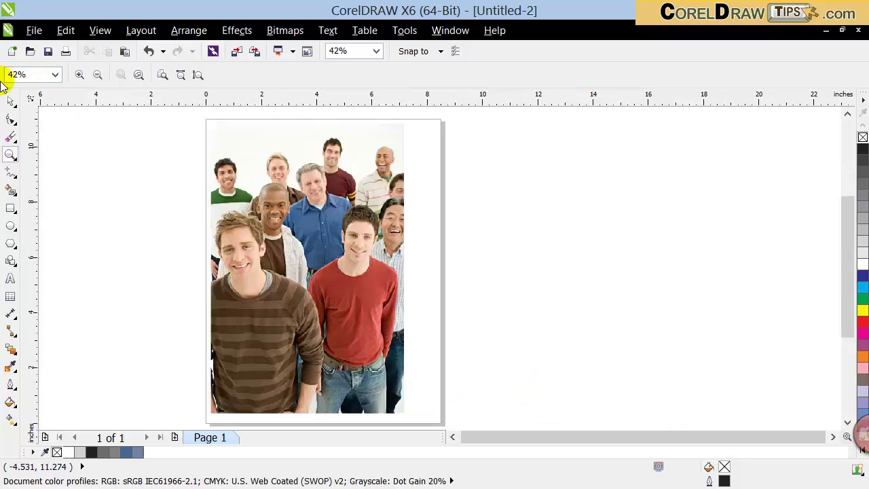
click(10, 103)
click(257, 260)
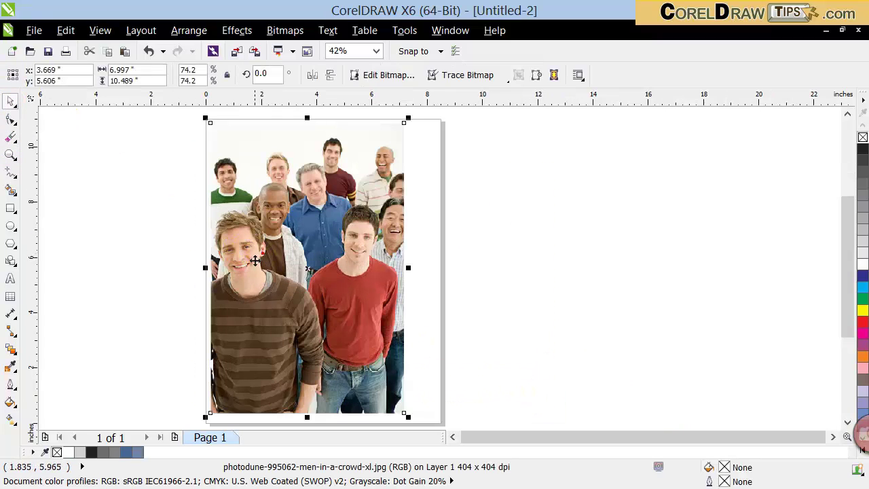
key(KP_Add)
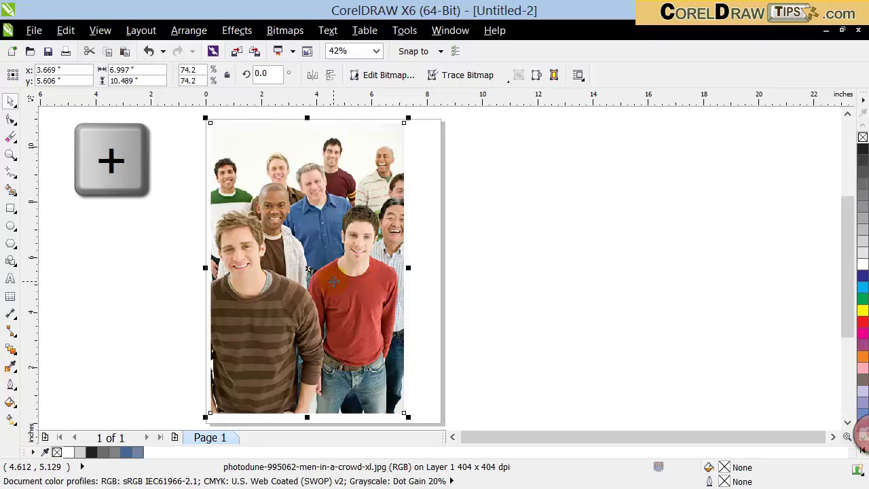
drag(334, 281, 567, 315)
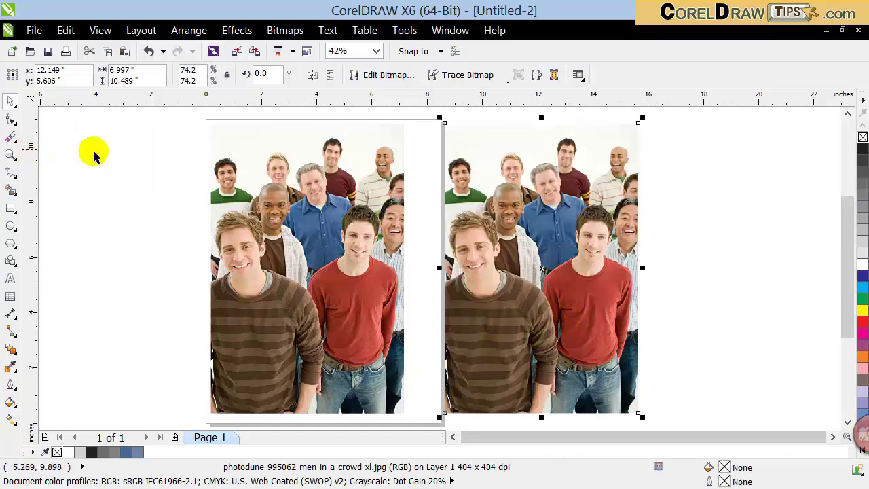
click(139, 157)
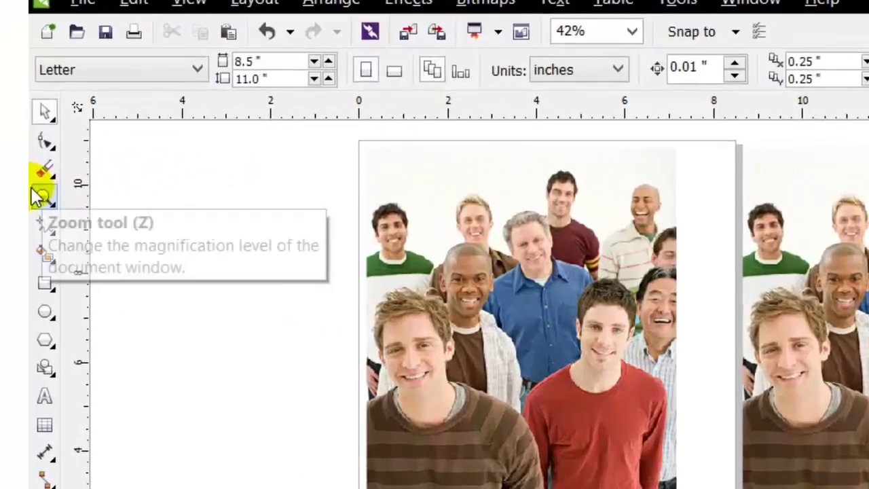
click(10, 154)
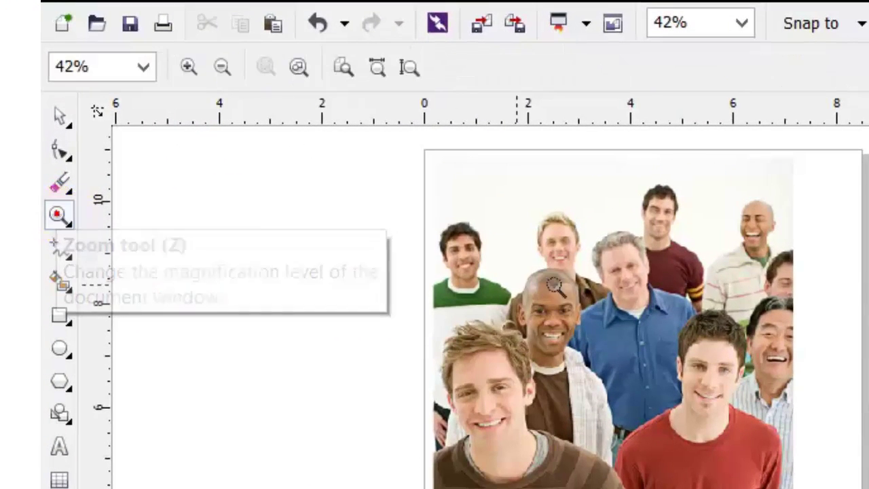
drag(822, 140, 868, 485)
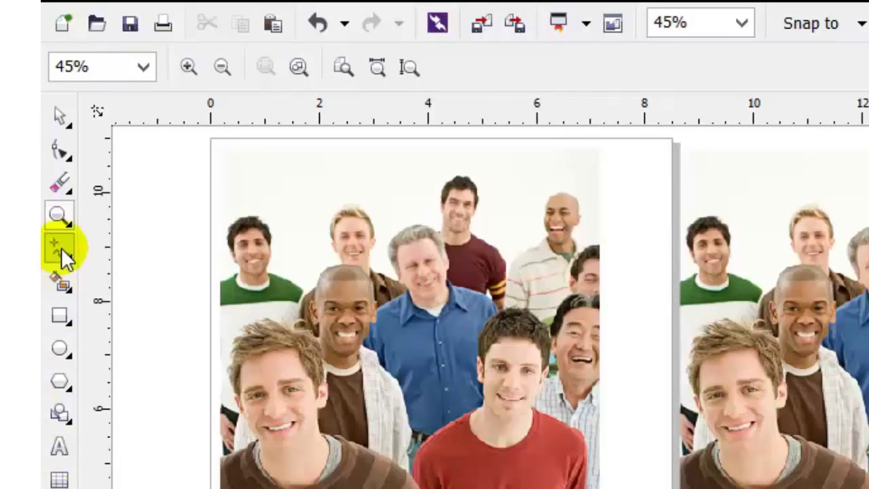
click(59, 115)
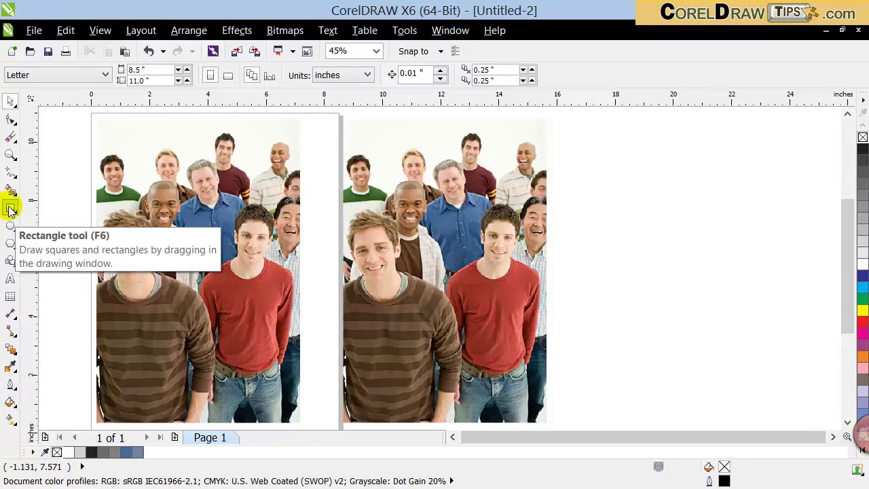
- Draw a rectangle to the right of the photos and fill it blue
click(11, 207)
drag(581, 146, 661, 226)
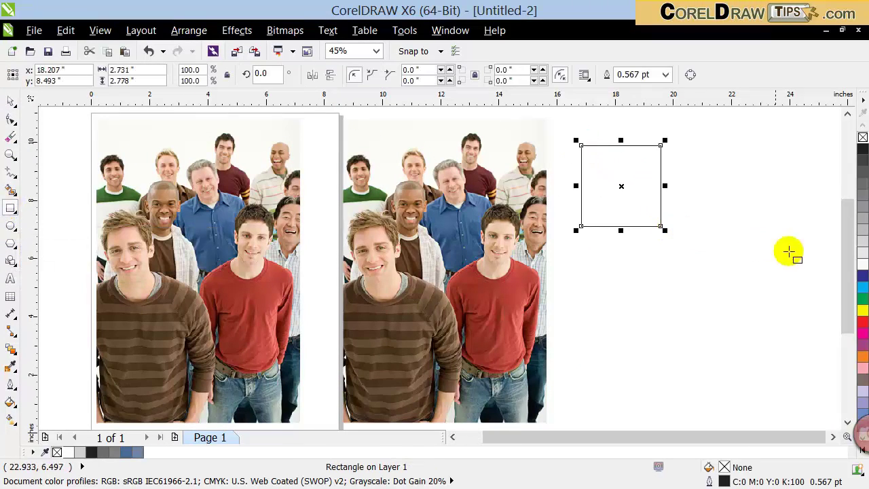
click(862, 275)
click(604, 207)
click(11, 101)
click(607, 267)
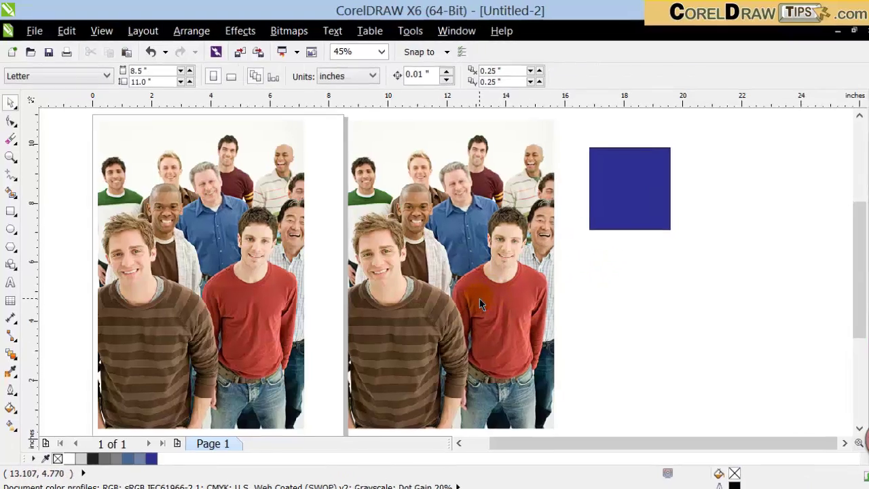
- Drop a third copy of the crowd photo further right and move the rectangle onto it
click(473, 297)
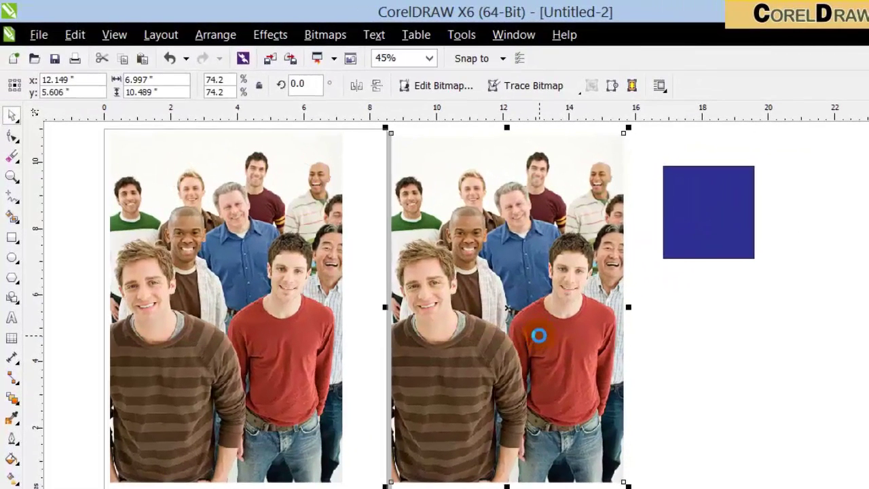
drag(538, 335, 791, 336)
right_click(775, 335)
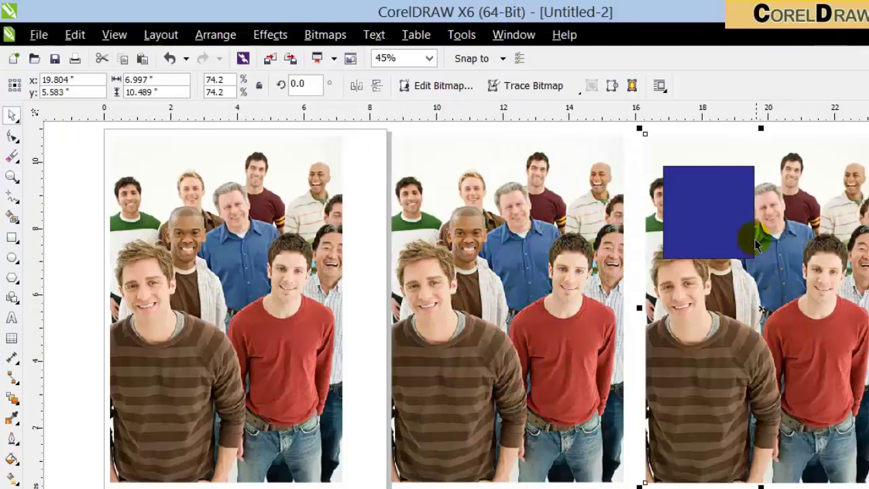
drag(745, 238, 868, 237)
click(868, 373)
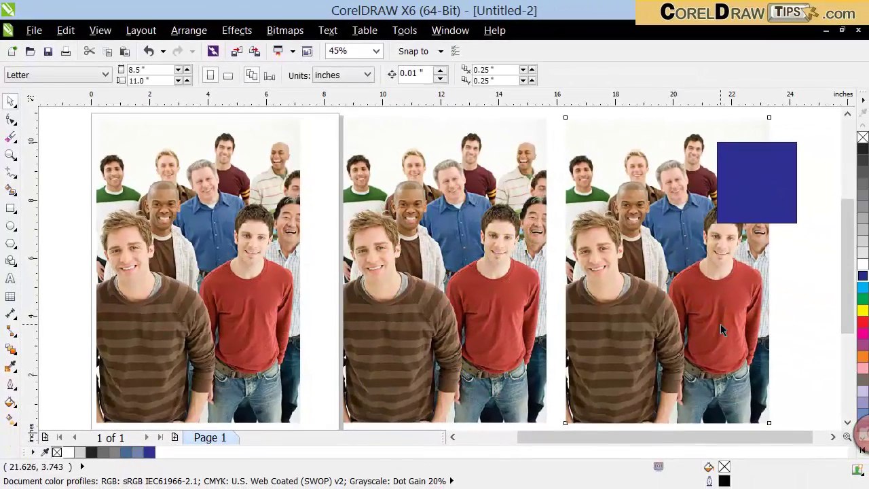
- Reposition the blue rectangle on the right-hand photo and select it
click(718, 324)
click(784, 301)
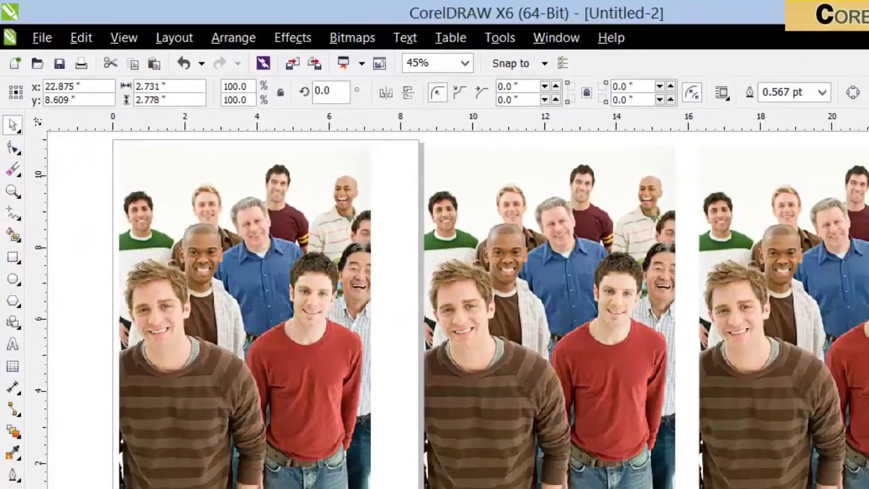
drag(756, 175, 762, 207)
click(828, 228)
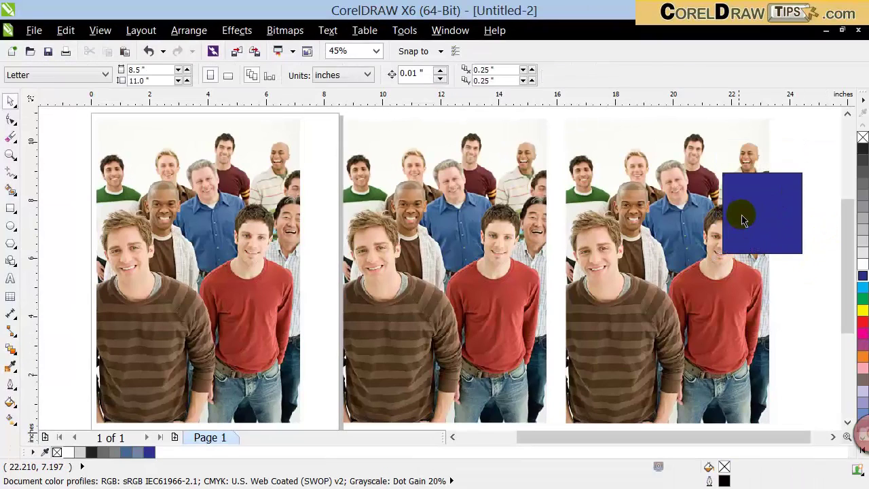
drag(739, 225, 751, 178)
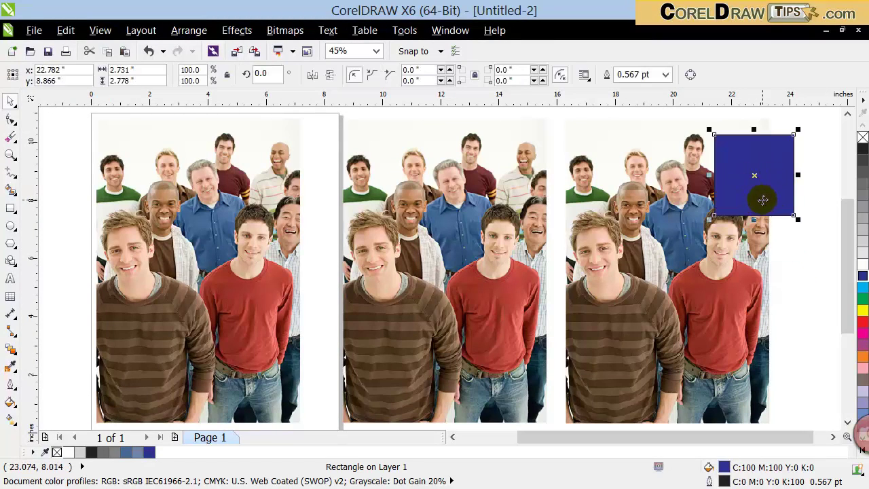
click(799, 286)
click(784, 189)
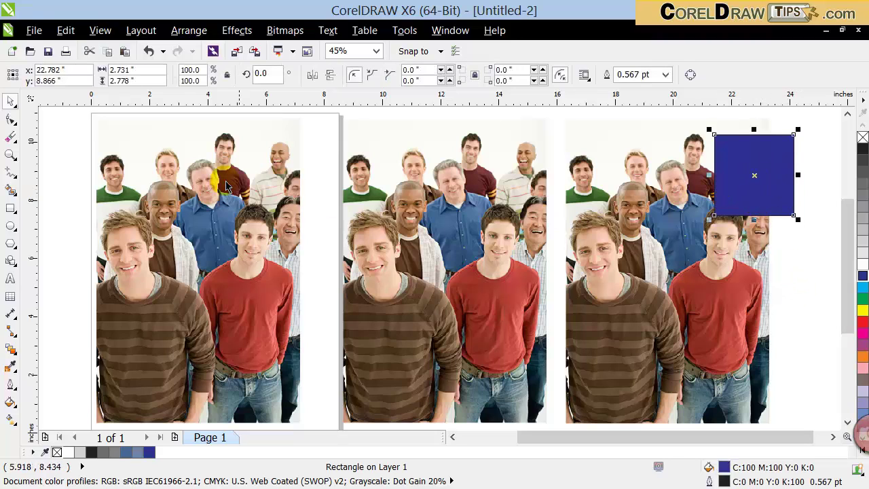
click(10, 135)
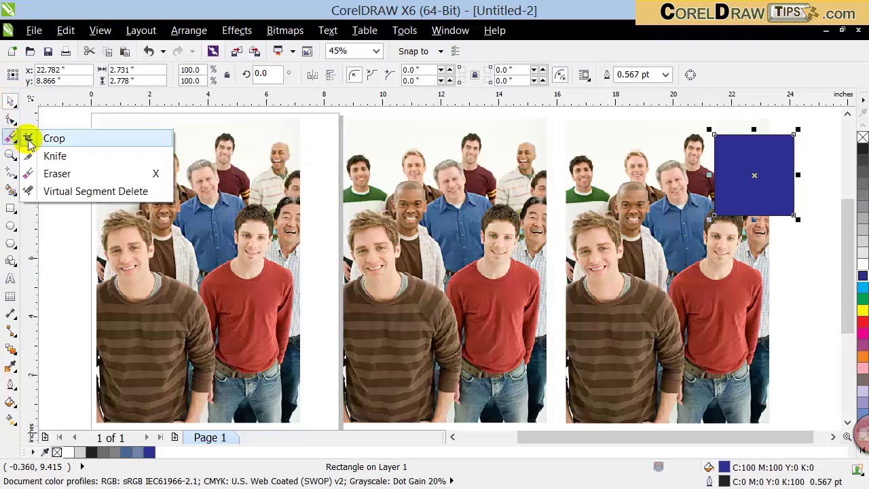
- Erase a diagonal strip through the blue rectangle with the Eraser
click(55, 175)
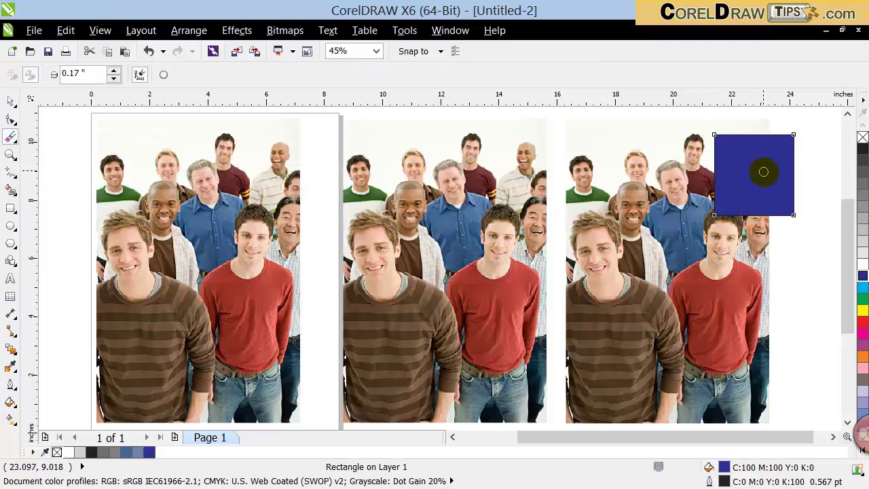
mouse_move(794, 150)
mouse_down()
mouse_move(753, 183)
mouse_move(738, 229)
mouse_up()
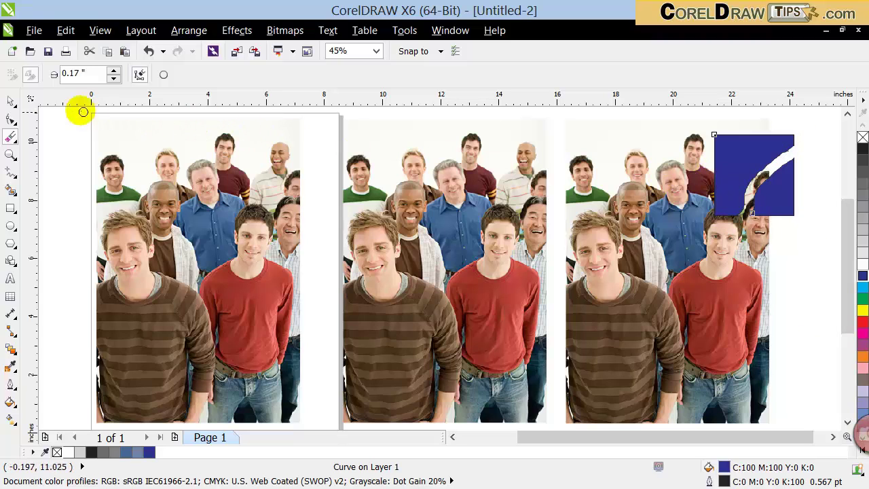
click(10, 100)
click(811, 209)
mouse_move(790, 207)
mouse_down()
mouse_move(805, 238)
mouse_move(786, 227)
mouse_move(798, 209)
mouse_up()
scroll(804, 206, up, 2)
drag(760, 136, 787, 229)
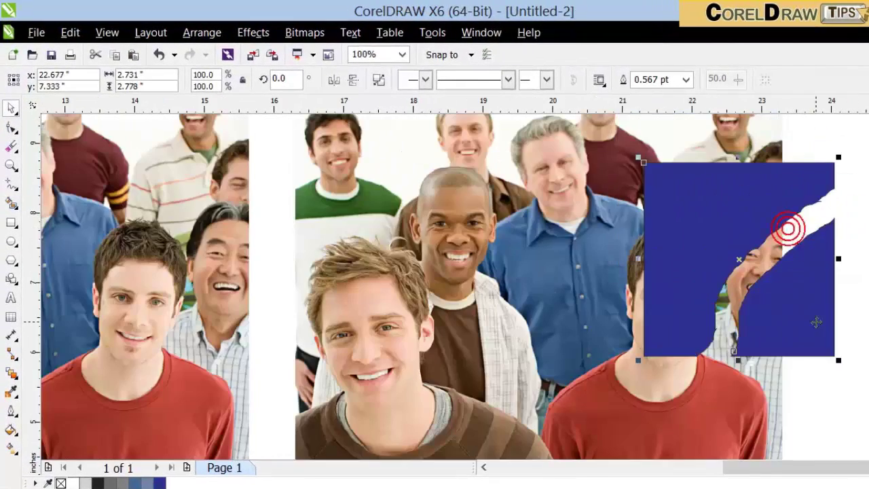
- Break the erased rectangle apart and delete both blue pieces
click(202, 33)
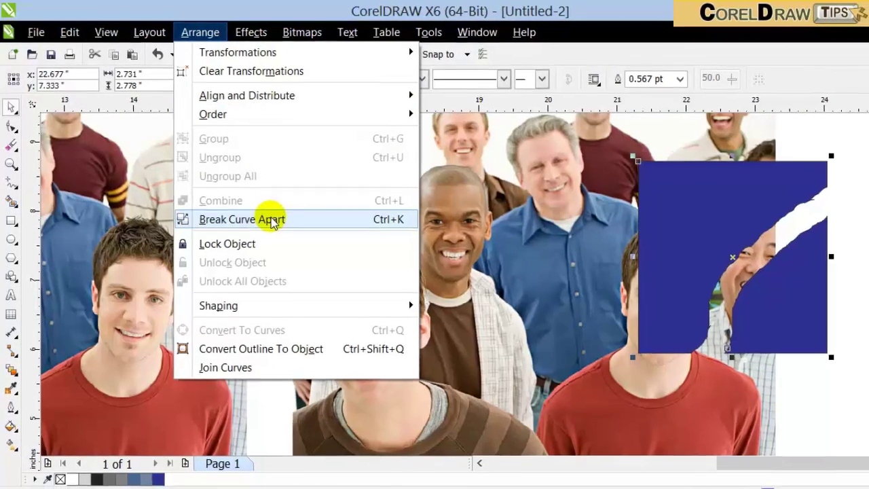
click(275, 221)
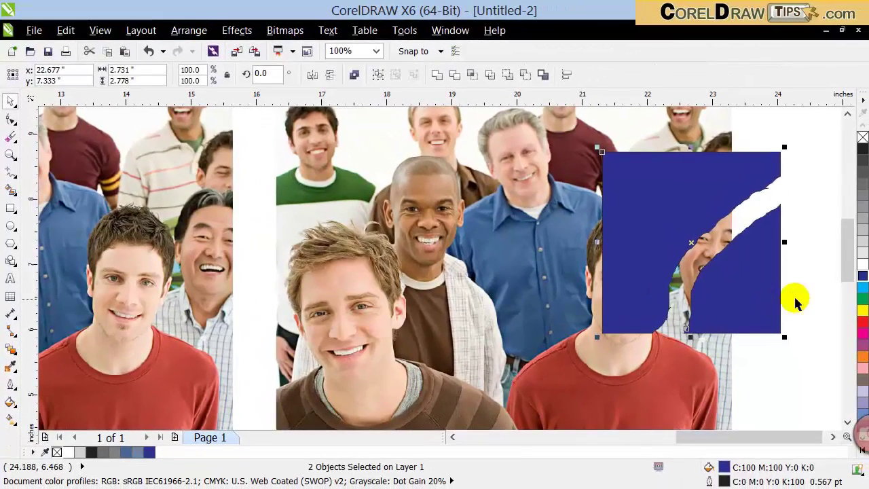
drag(780, 289, 827, 346)
drag(675, 241, 667, 224)
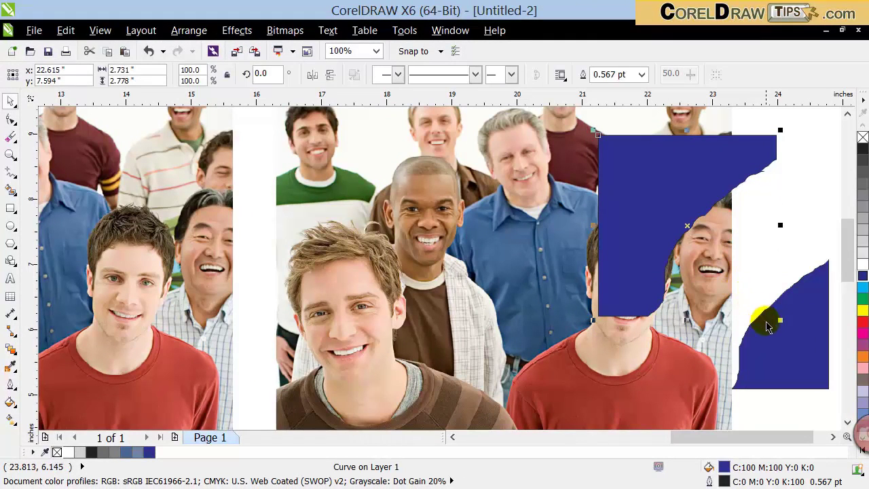
key(Delete)
click(817, 360)
key(Delete)
- Scroll the view back and select the right-hand crowd photo
scroll(781, 349, down, 1)
mouse_move(852, 431)
scroll(846, 415, down, 2)
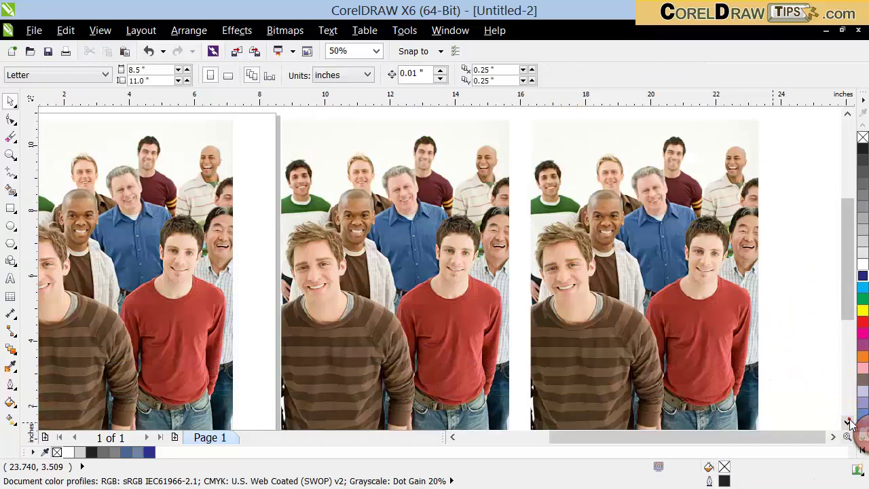
click(832, 437)
click(833, 437)
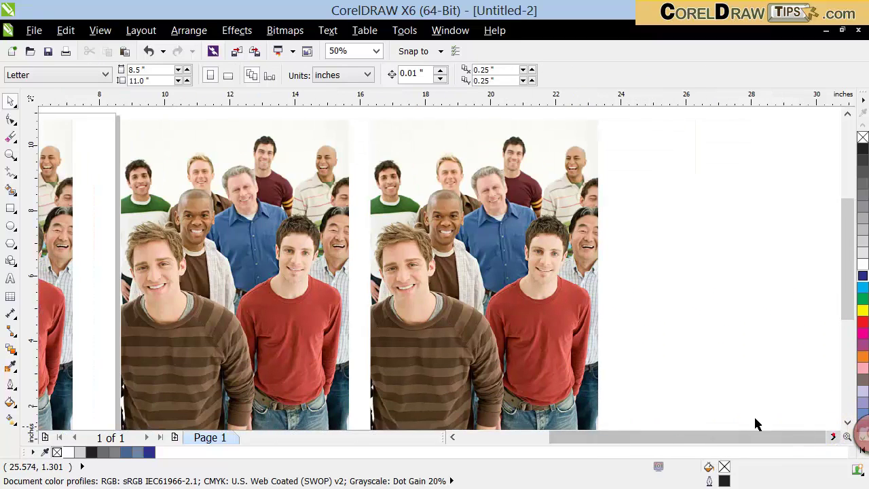
drag(663, 439, 704, 442)
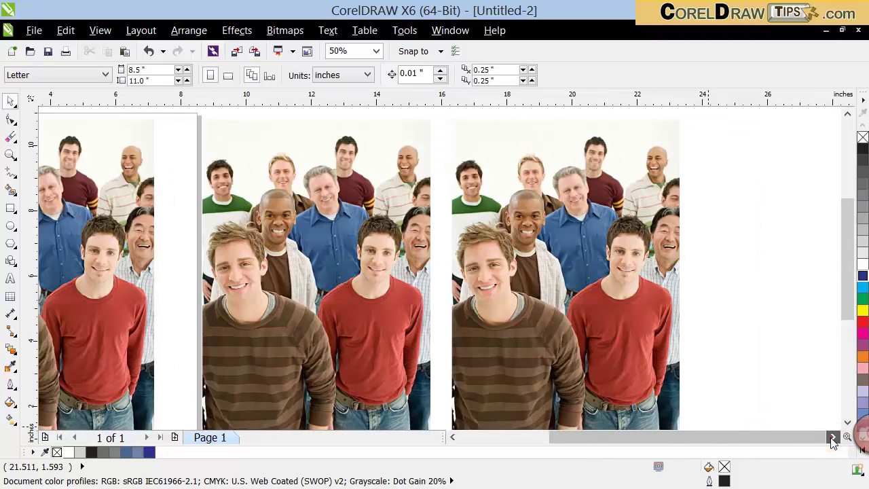
click(832, 436)
click(445, 226)
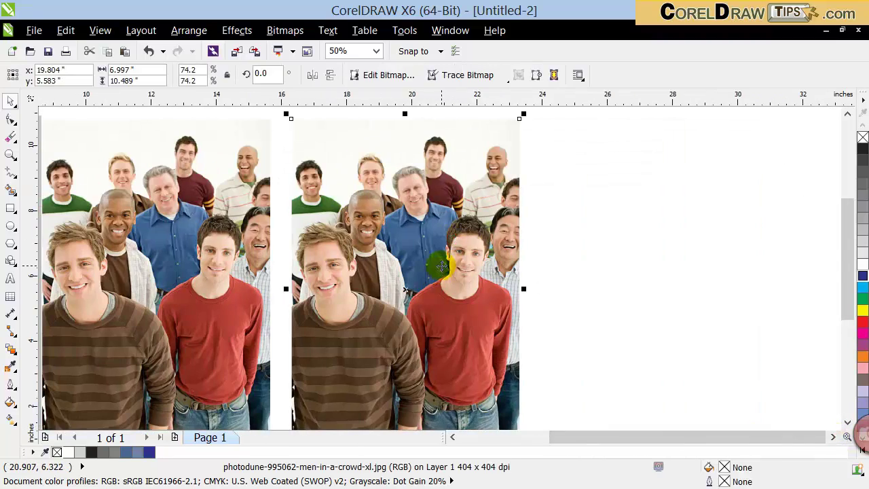
- Erase a strip across the rightmost photo's upper part and break the bitmap apart
click(10, 137)
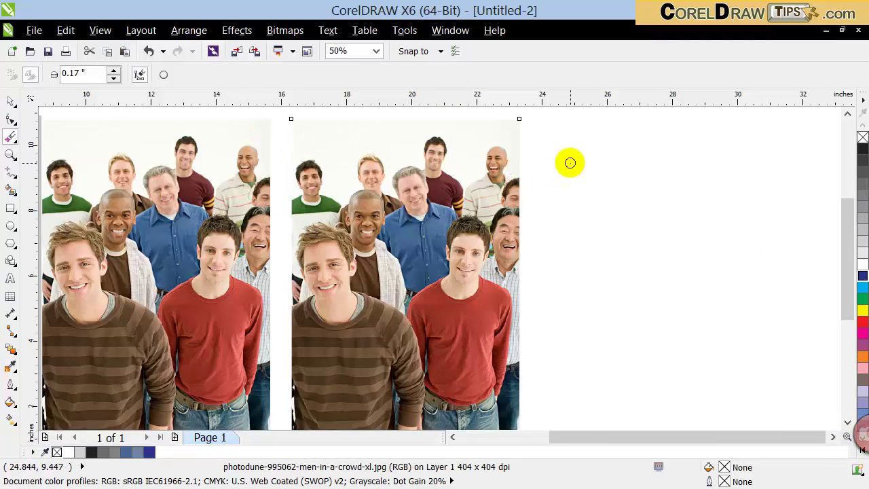
mouse_move(558, 166)
mouse_down()
mouse_move(335, 202)
mouse_move(287, 219)
mouse_move(471, 190)
mouse_move(342, 202)
mouse_move(513, 187)
mouse_move(136, 184)
mouse_up()
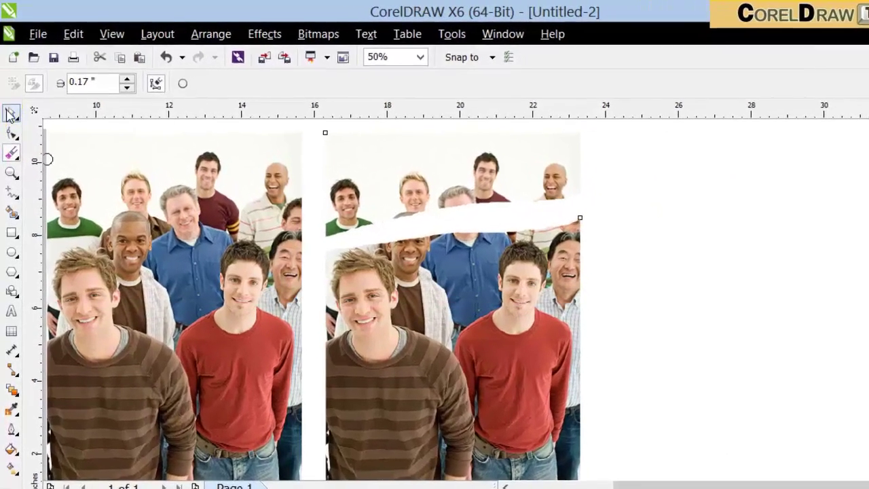
click(10, 114)
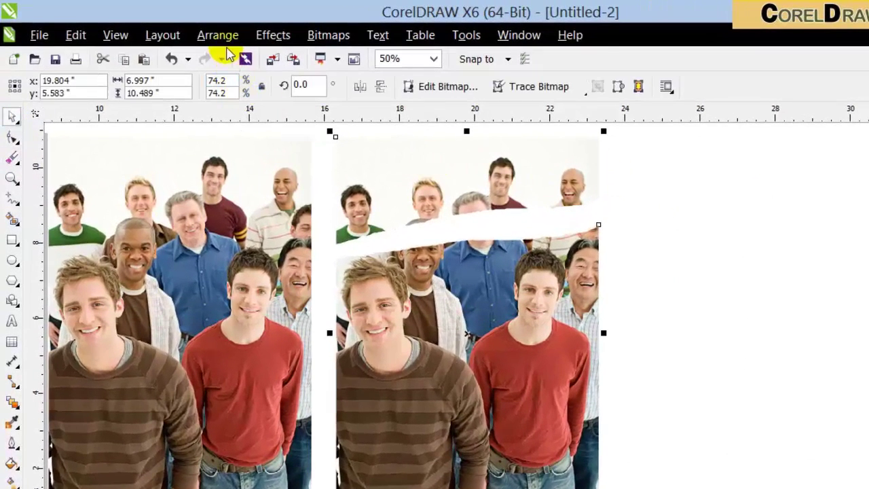
click(218, 36)
click(255, 238)
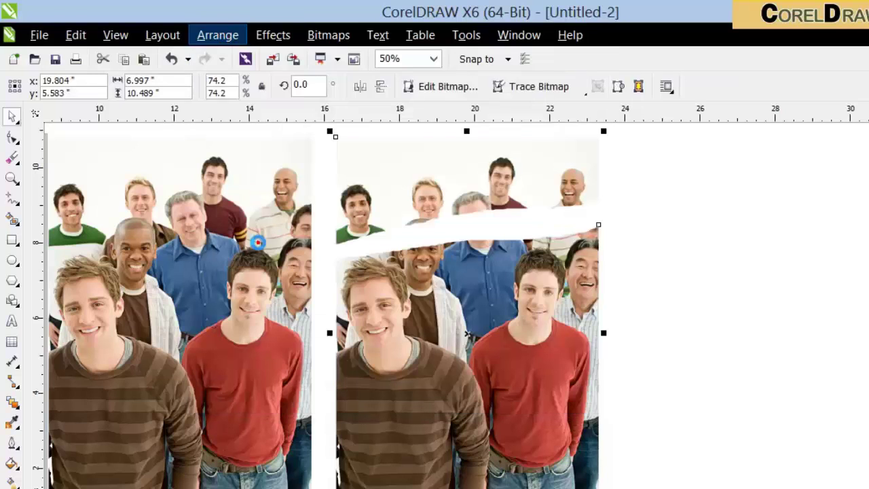
- Select and delete the top and bottom photo pieces
click(701, 274)
drag(475, 199, 740, 231)
key(Tab)
click(738, 225)
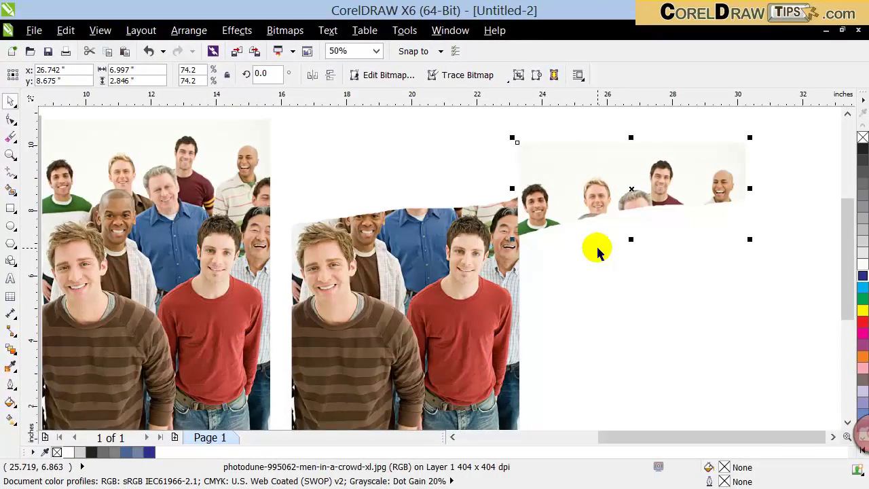
key(Delete)
click(447, 303)
key(Delete)
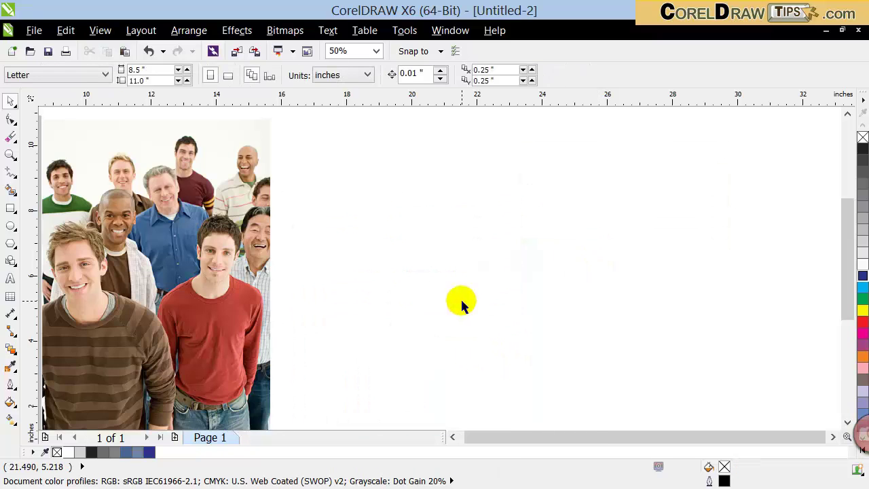
scroll(460, 303, down, 1)
- Zoom in on both crowd photos and copy the right-hand photo with Ctrl+C
click(11, 154)
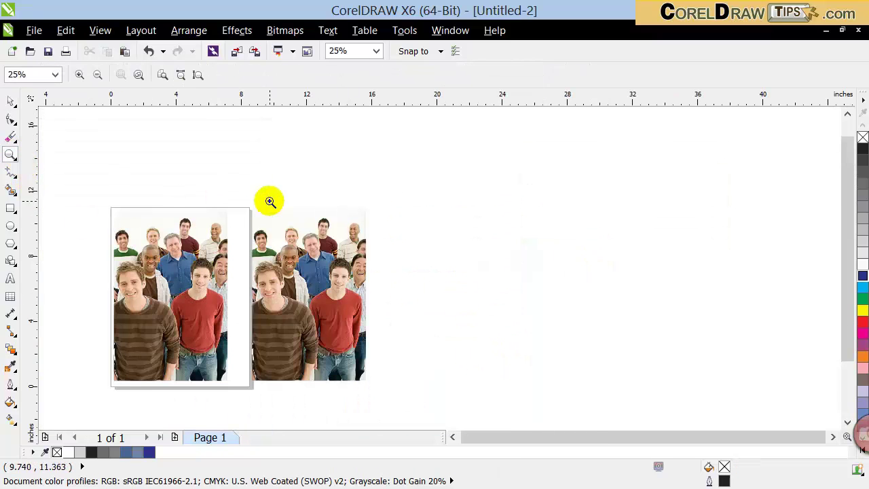
drag(371, 370, 387, 390)
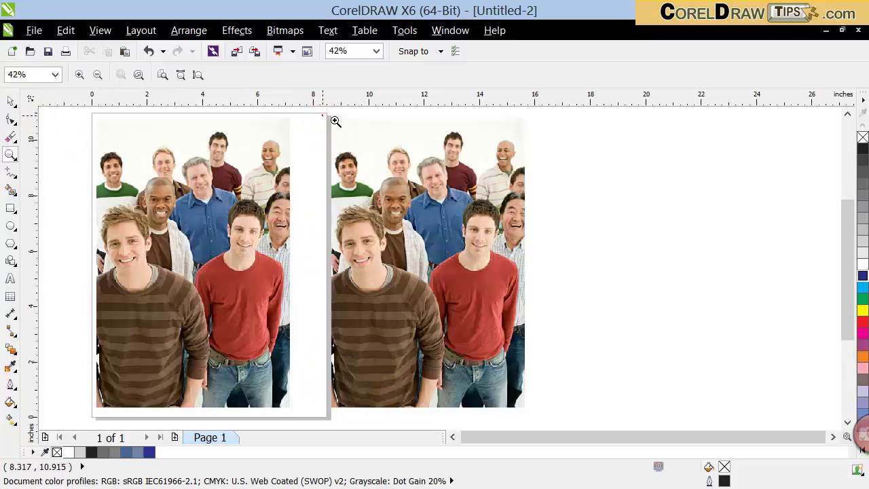
drag(496, 358, 532, 416)
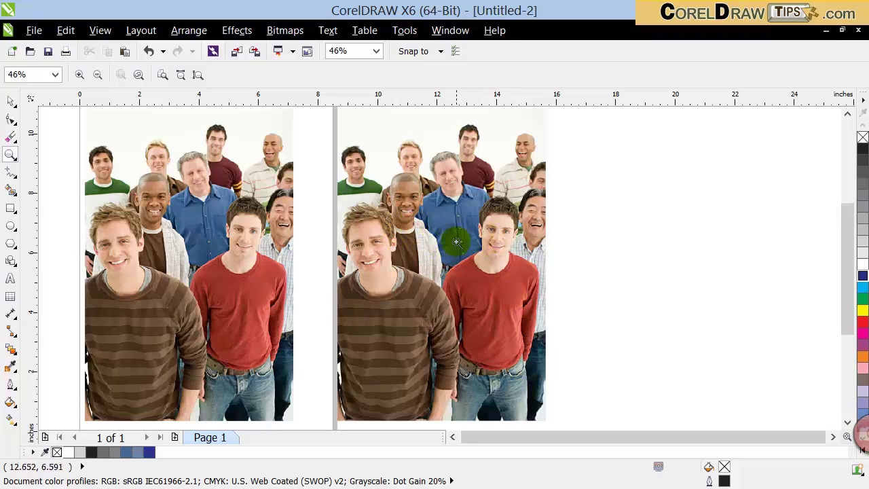
click(12, 101)
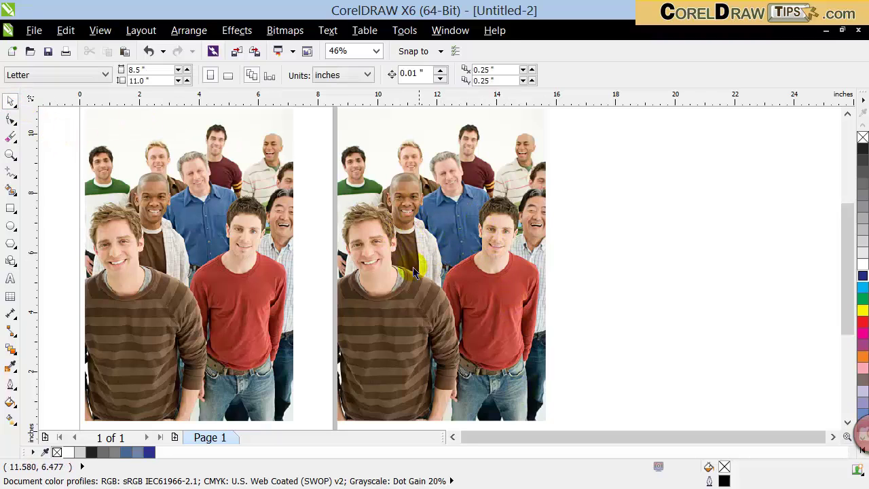
click(517, 234)
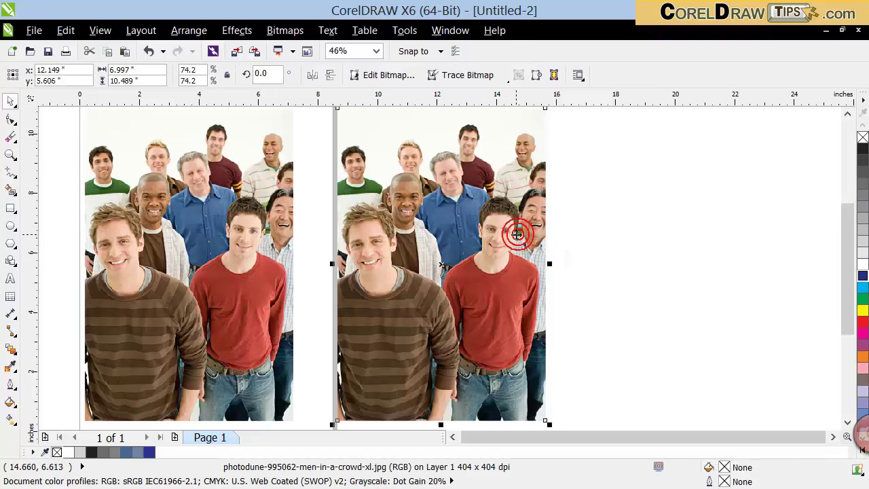
click(620, 342)
key(ctrl+c)
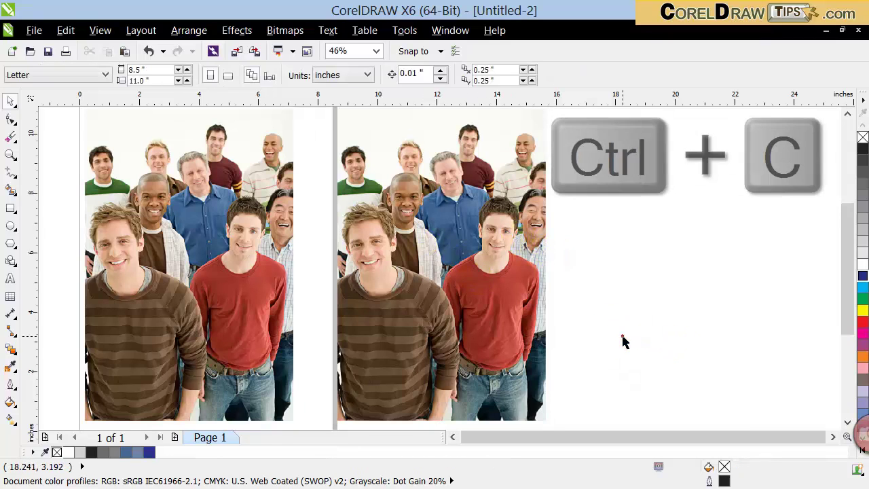
click(399, 294)
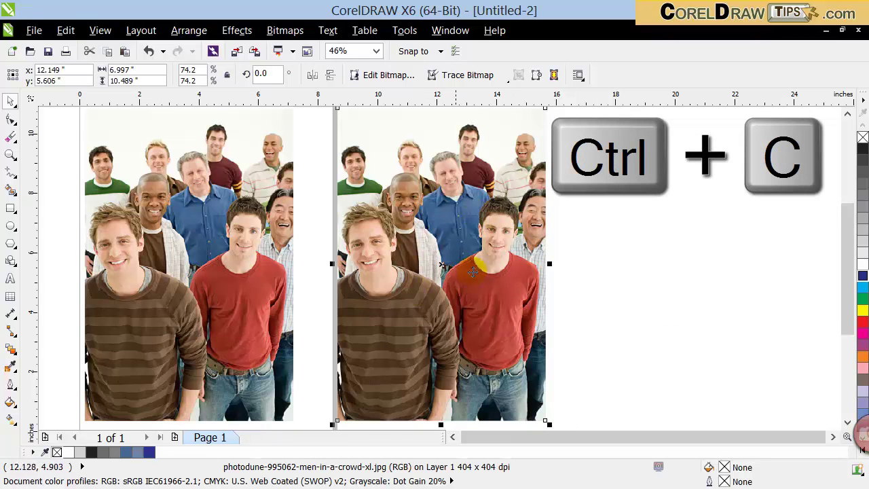
click(108, 53)
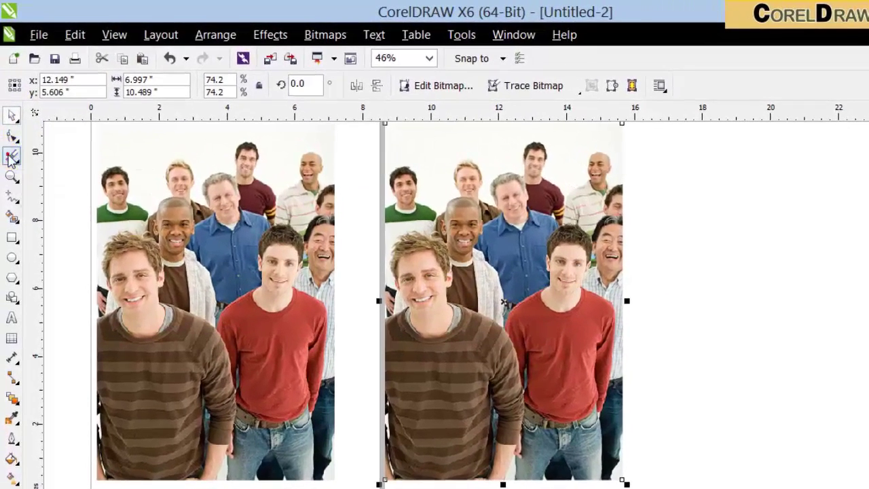
- Set the Eraser thickness to 0.11" with a round nib
click(10, 157)
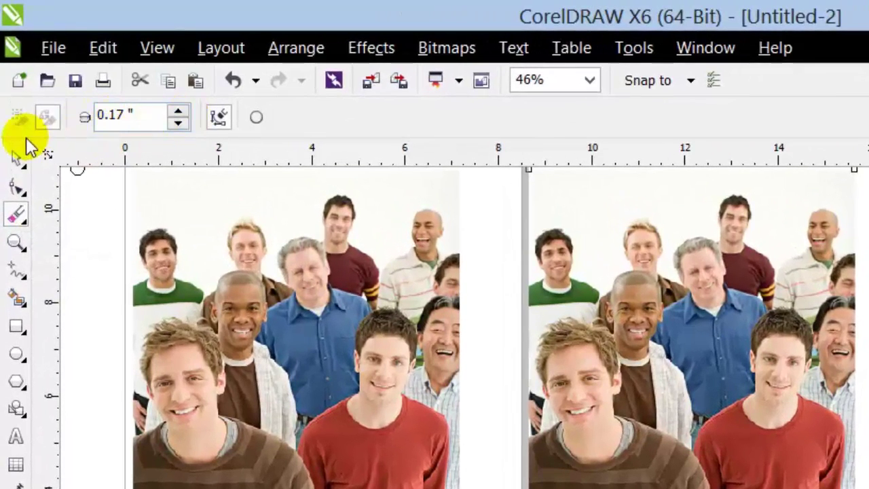
click(179, 123)
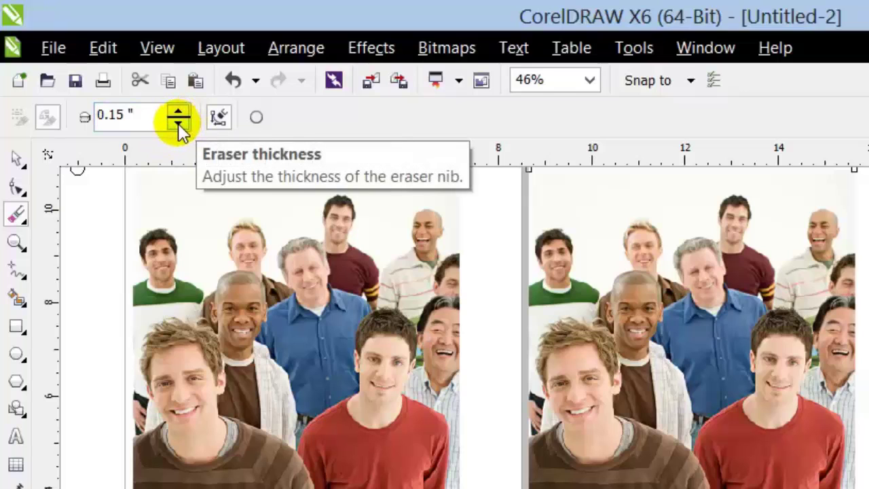
click(179, 123)
click(178, 123)
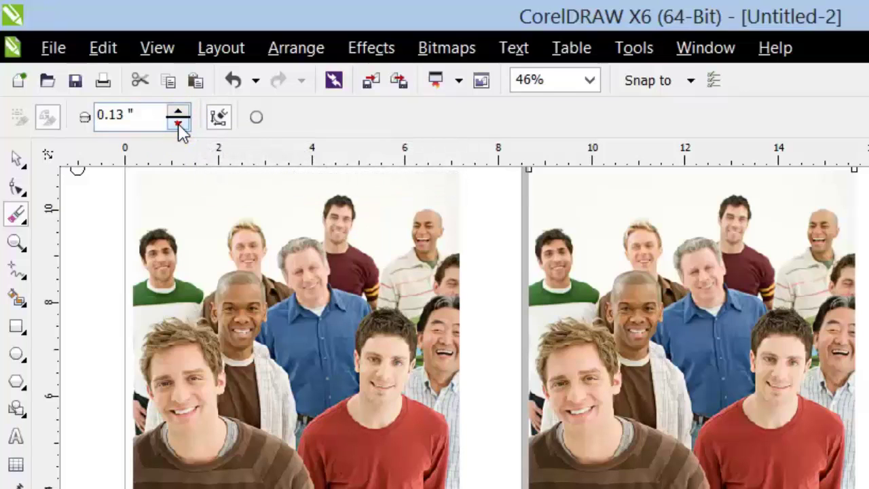
click(177, 111)
click(257, 118)
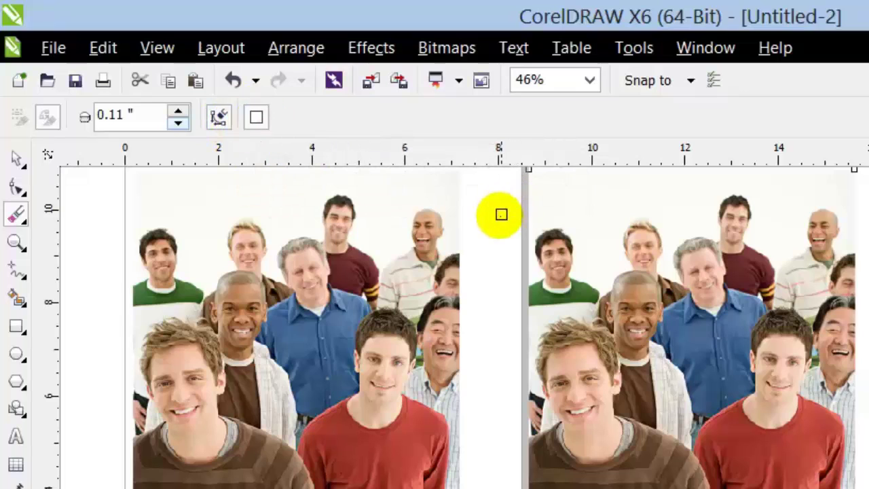
click(256, 117)
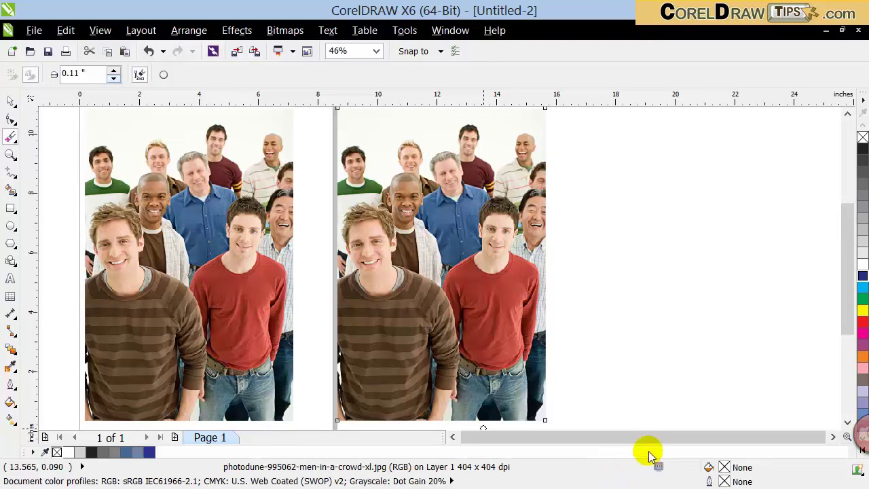
- Erase along the photo's right edge, the top of the red-shirt man's head and his left shoulder
drag(504, 414, 471, 406)
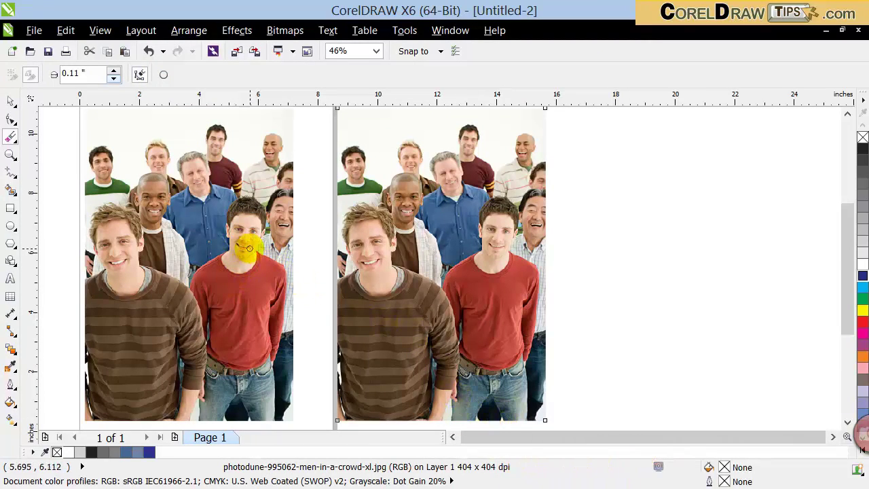
drag(484, 390, 514, 420)
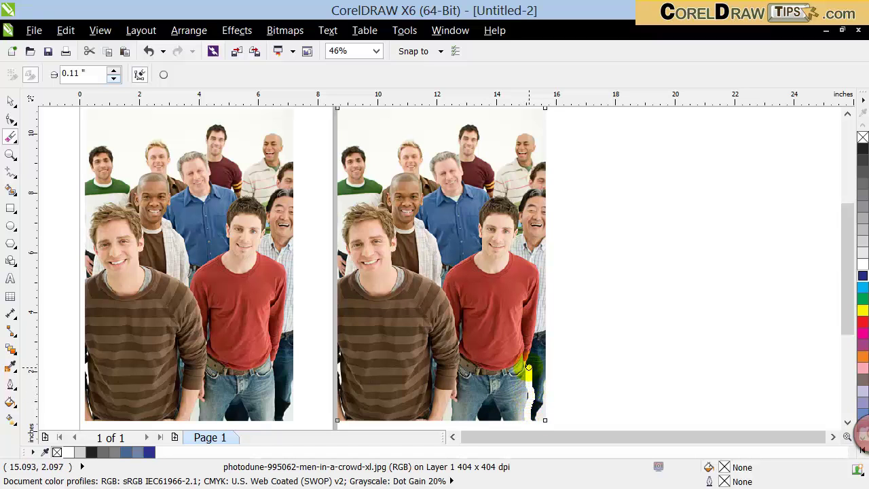
drag(530, 360, 538, 322)
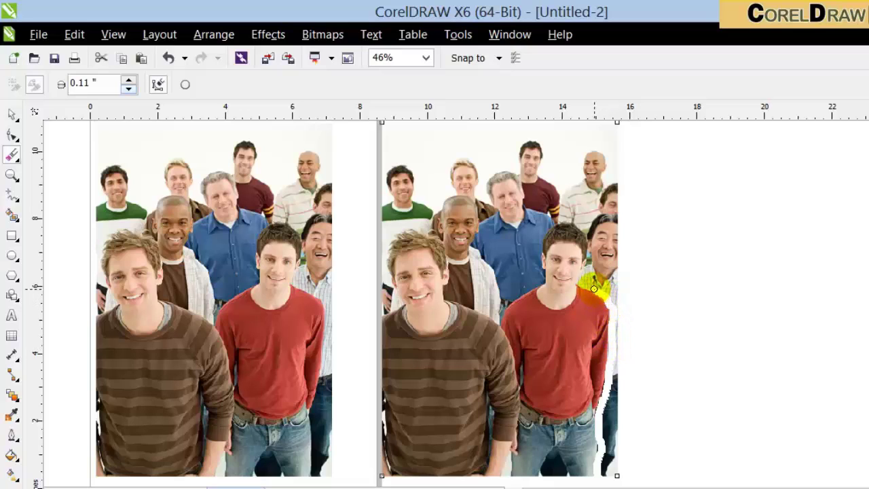
drag(580, 280, 588, 264)
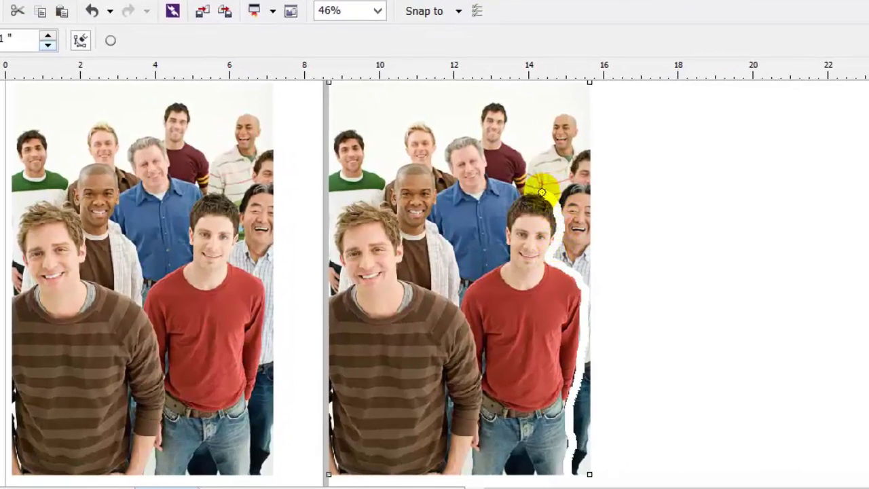
drag(530, 188, 509, 197)
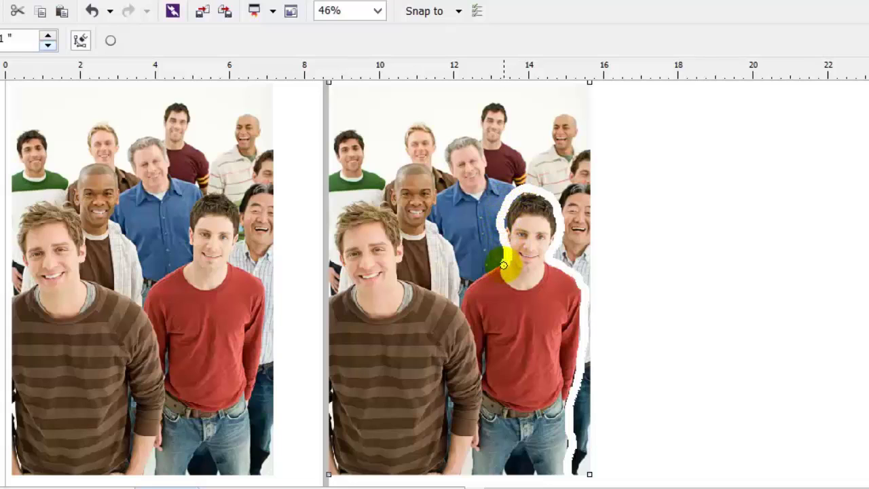
mouse_move(496, 270)
mouse_down()
mouse_move(471, 282)
mouse_move(454, 307)
mouse_move(472, 350)
mouse_up()
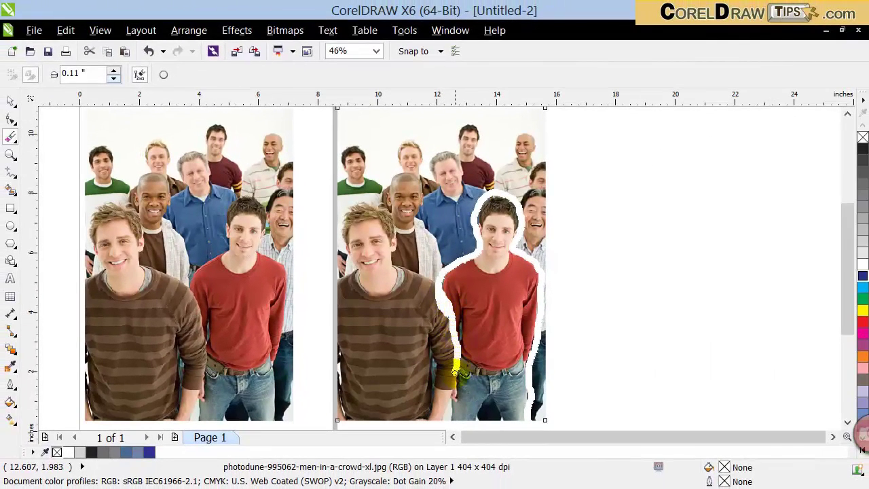
- Break the erased photo apart and delete the crowd background piece
click(11, 100)
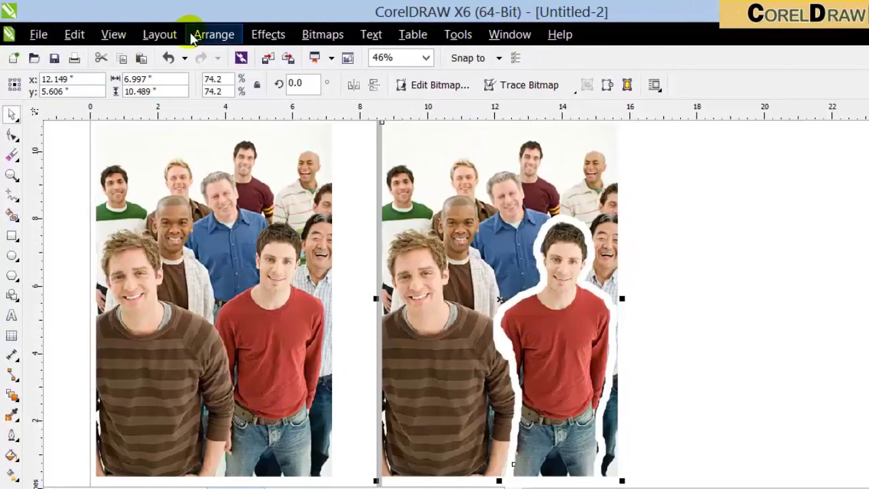
click(204, 34)
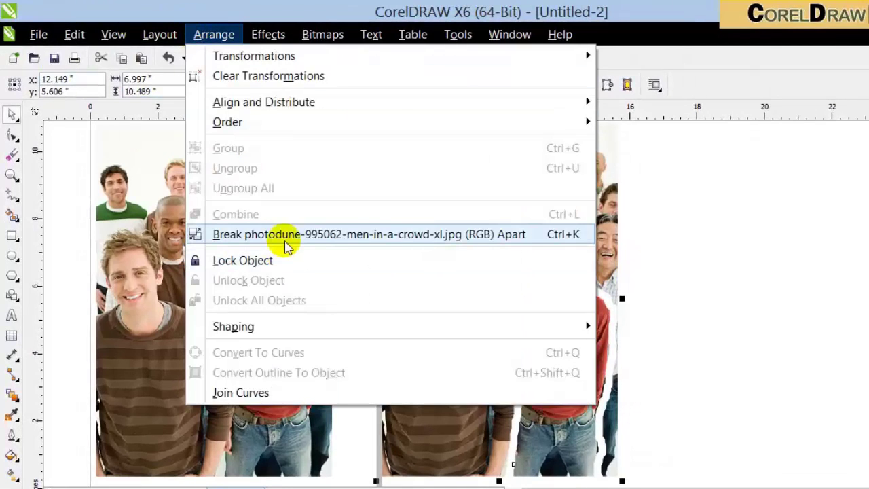
click(285, 234)
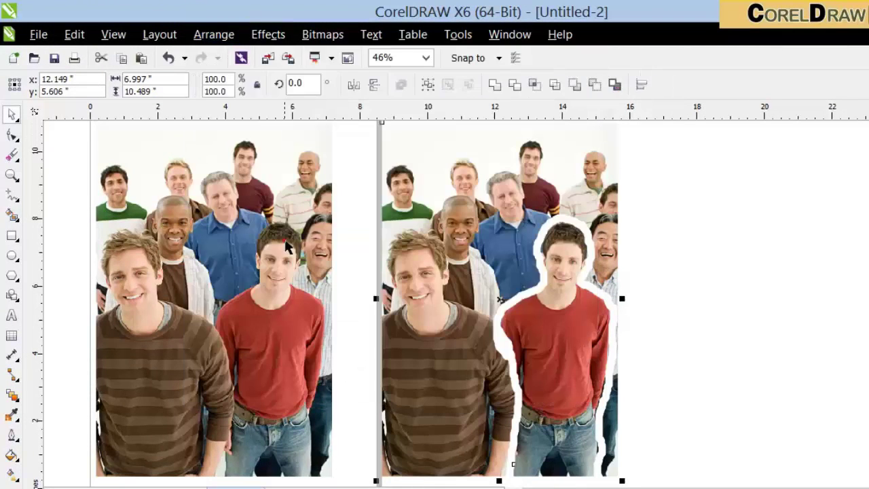
click(681, 224)
click(581, 189)
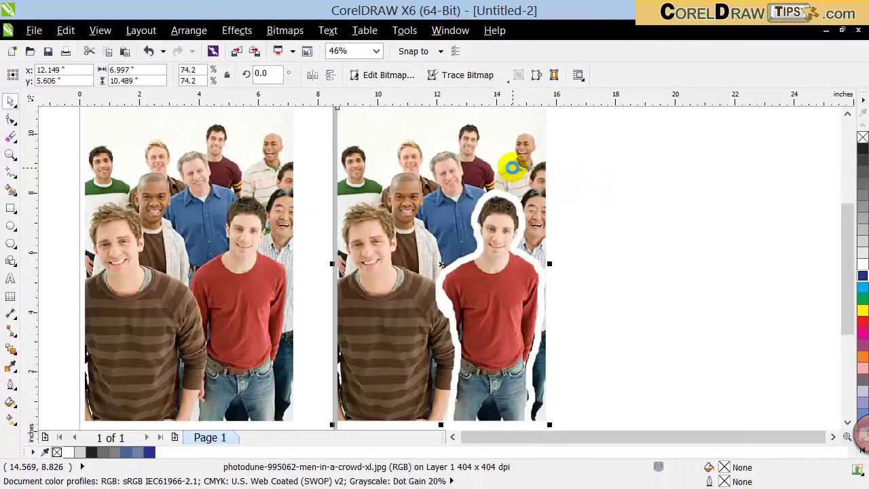
key(Delete)
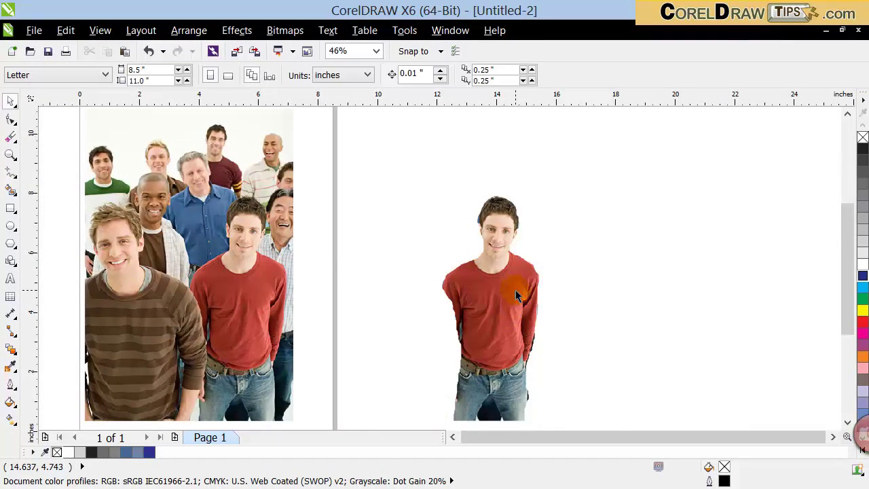
- Zoom around to inspect the result and select the cut-out man
scroll(516, 291, up, 3)
scroll(453, 219, down, 3)
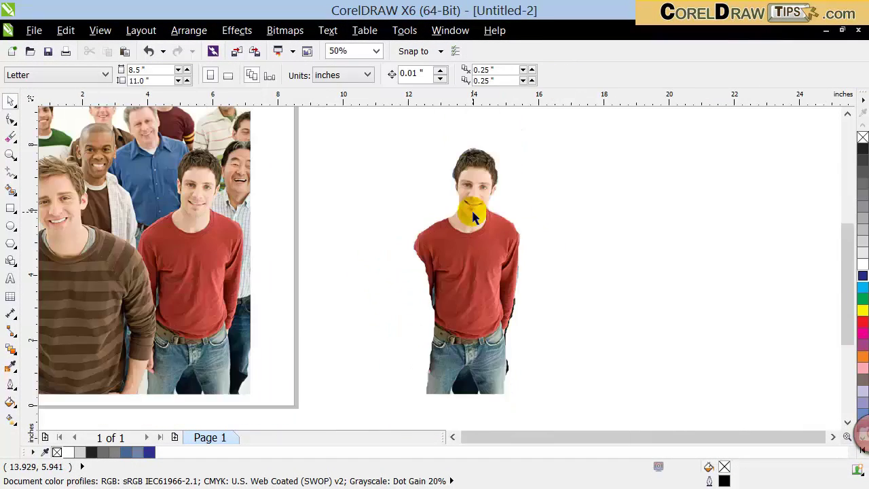
scroll(473, 166, up, 3)
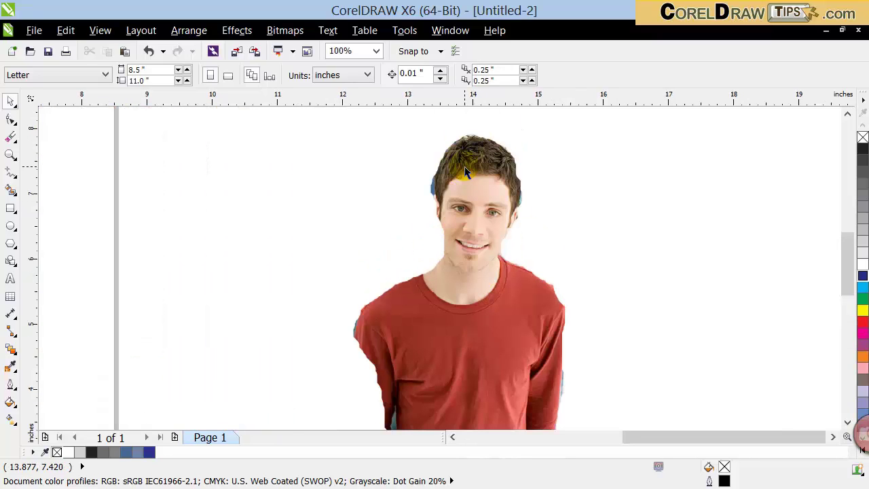
scroll(441, 204, up, 3)
scroll(479, 184, down, 1)
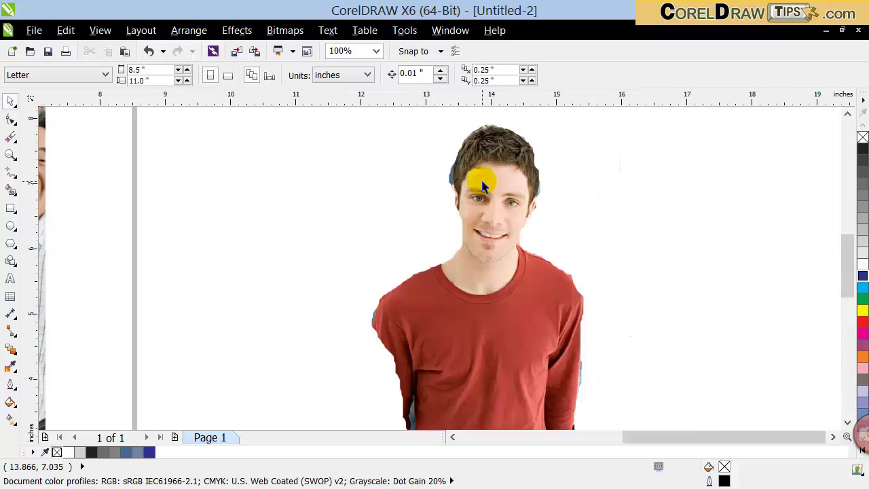
scroll(484, 180, up, 1)
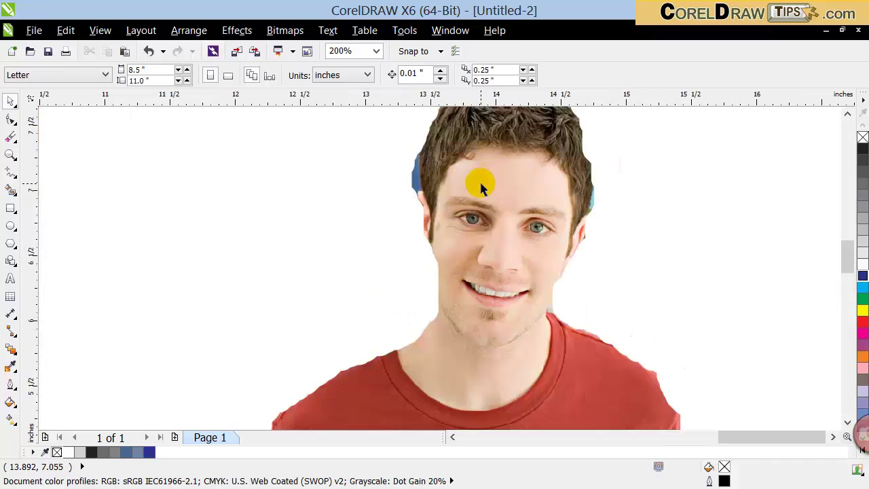
click(479, 182)
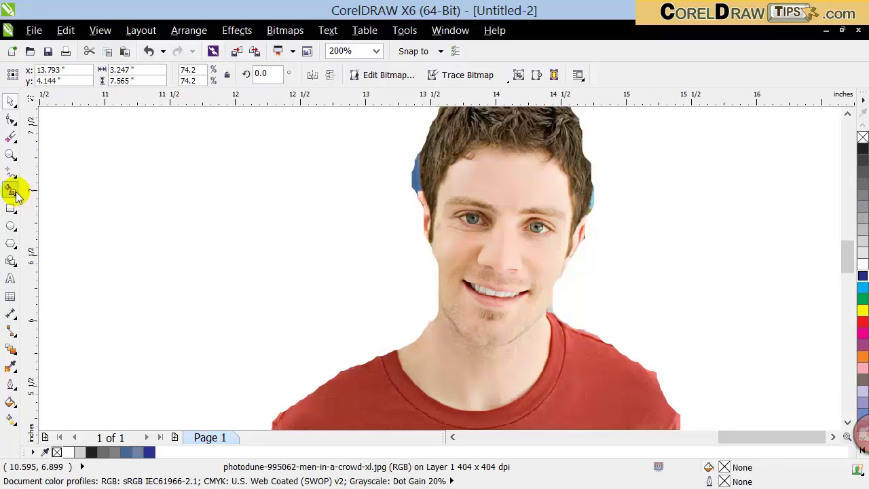
- Erase the blue fringe on the left and right edges of the man's hair
click(11, 138)
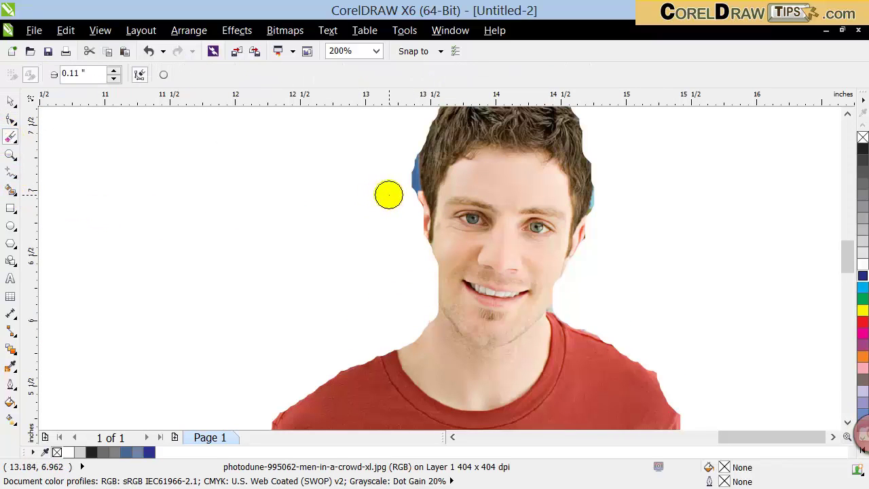
drag(395, 194, 406, 178)
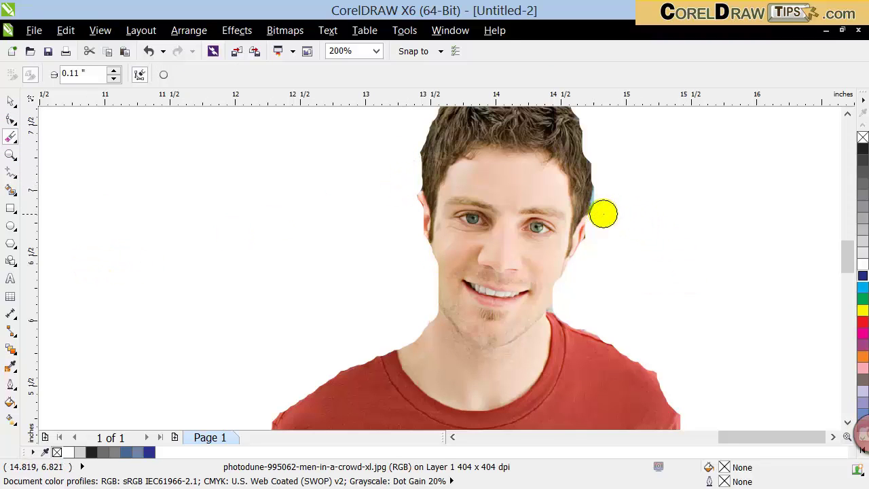
drag(602, 214, 604, 207)
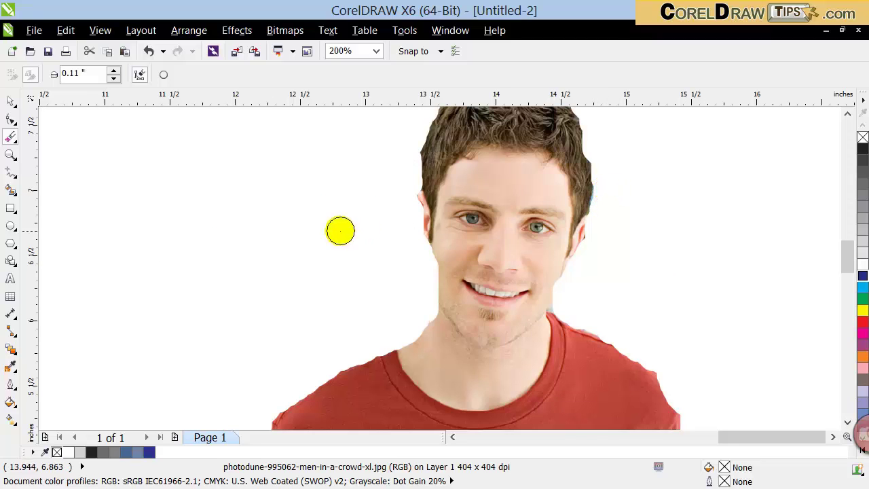
scroll(359, 224, down, 3)
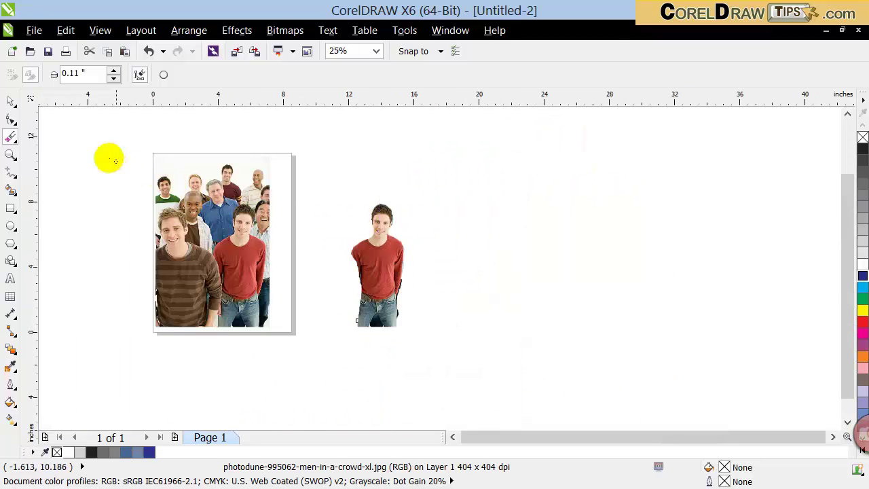
- Zoom in to frame the crowd photo and the cut-out man
click(10, 100)
click(11, 155)
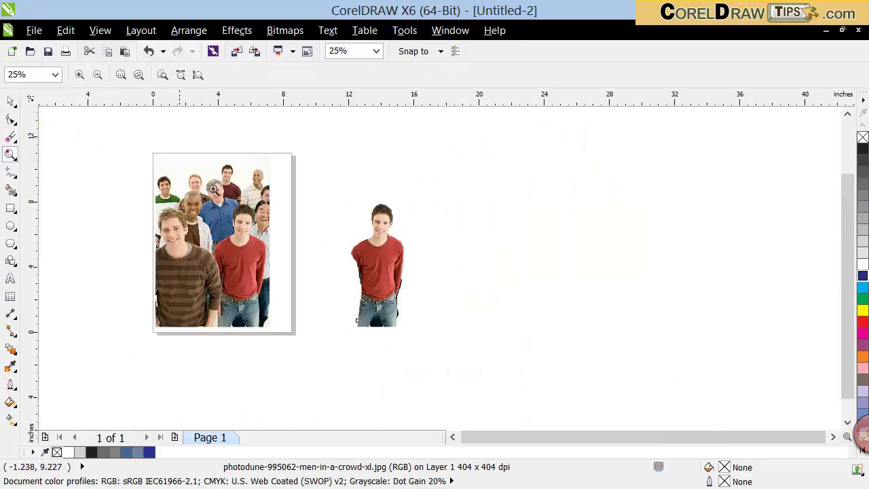
drag(287, 150, 453, 340)
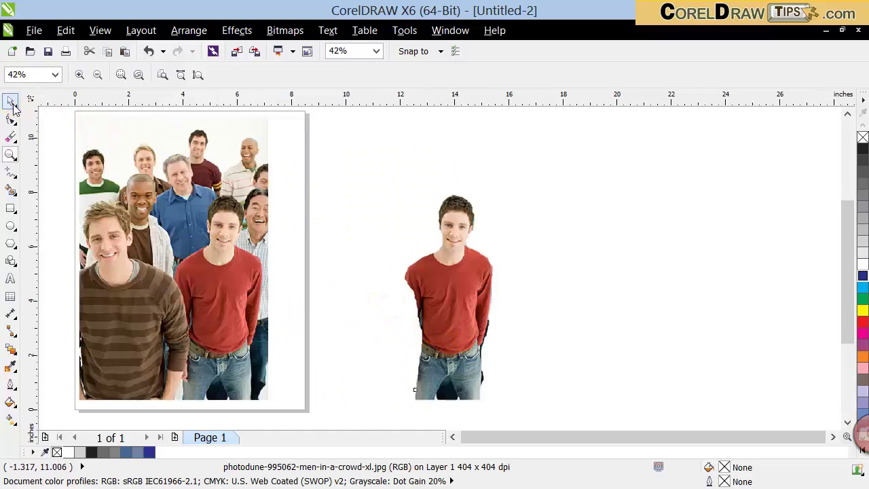
click(12, 102)
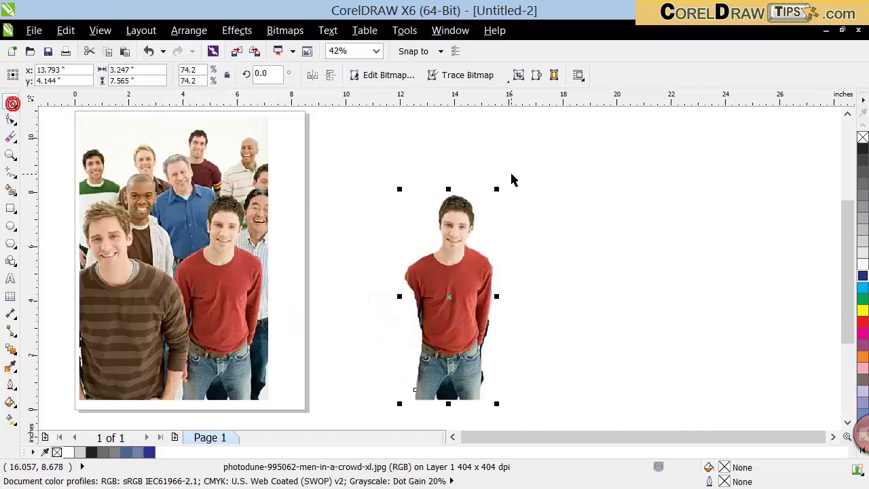
- Deselect the cut-out and paste another copy of the crowd photo onto the page
click(565, 192)
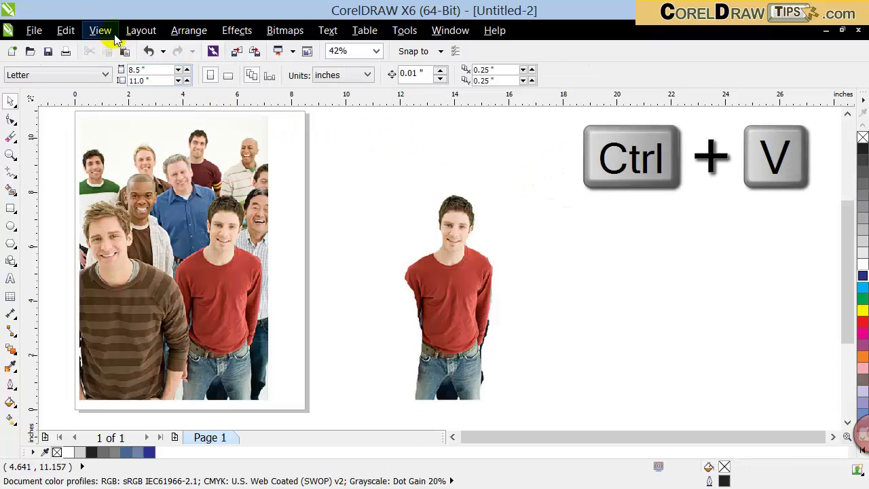
click(122, 55)
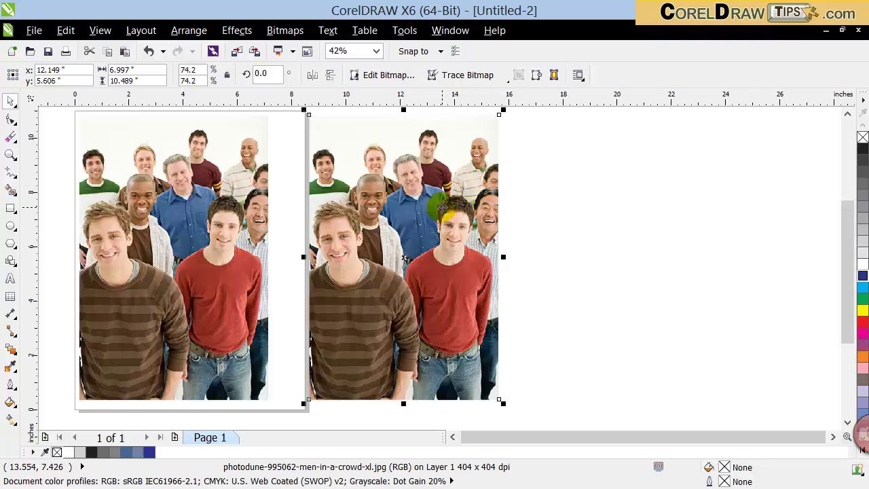
click(451, 323)
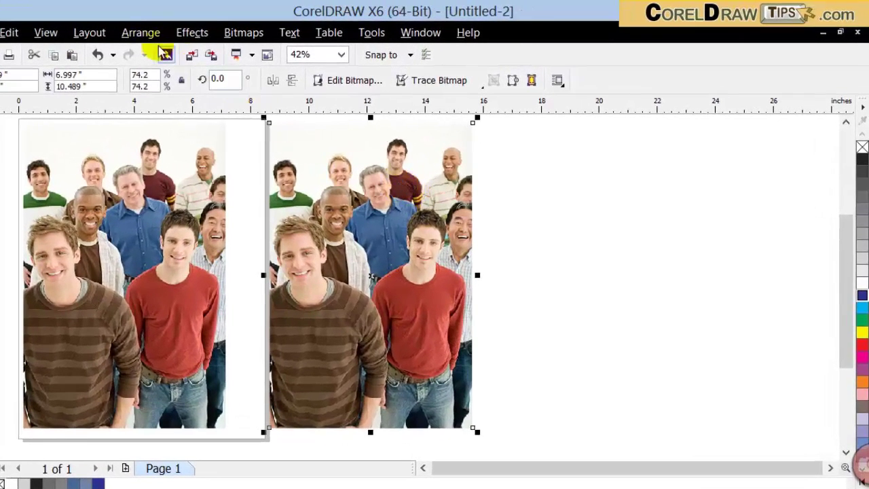
key(shift+Page_Down)
click(141, 32)
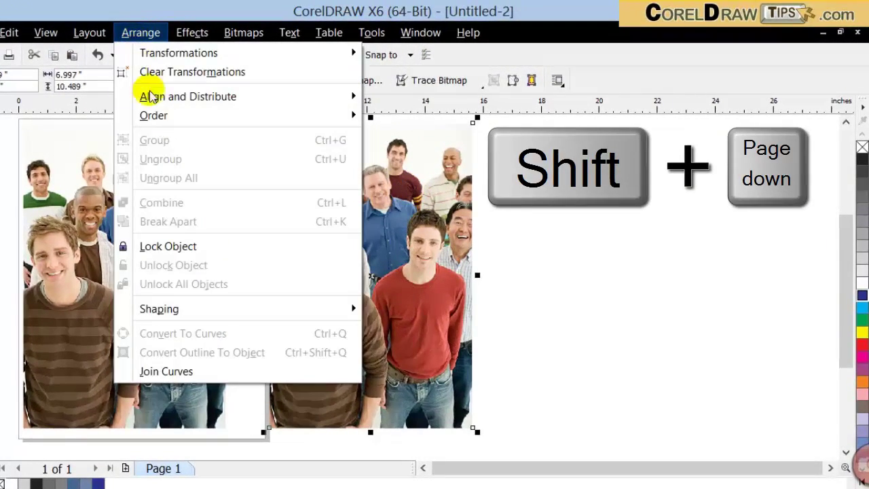
mouse_move(305, 122)
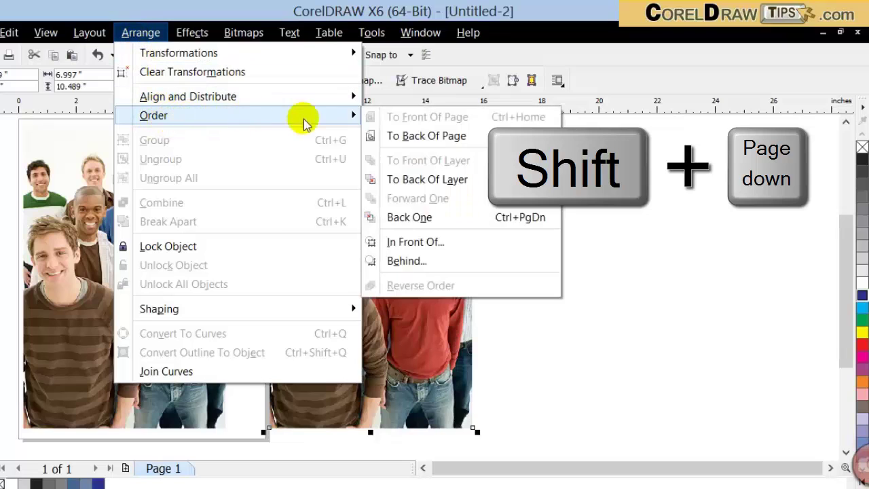
click(419, 136)
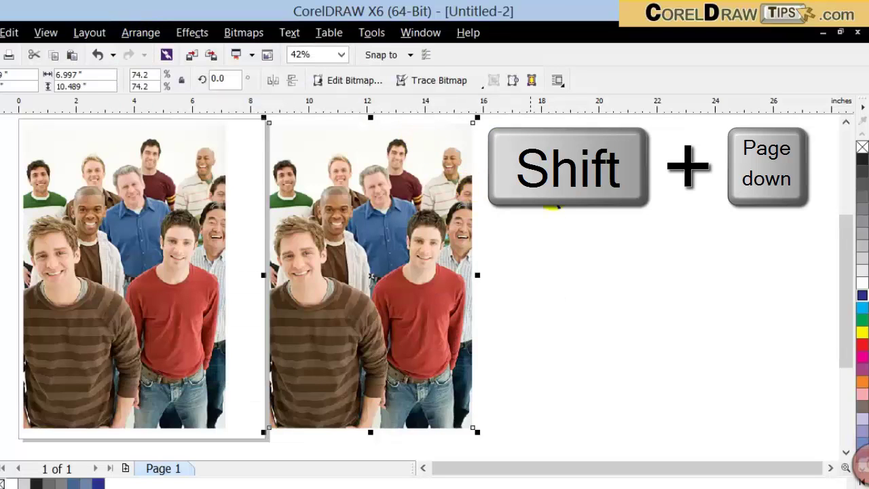
click(564, 228)
scroll(565, 240, up, 2)
scroll(46, 182, up, 2)
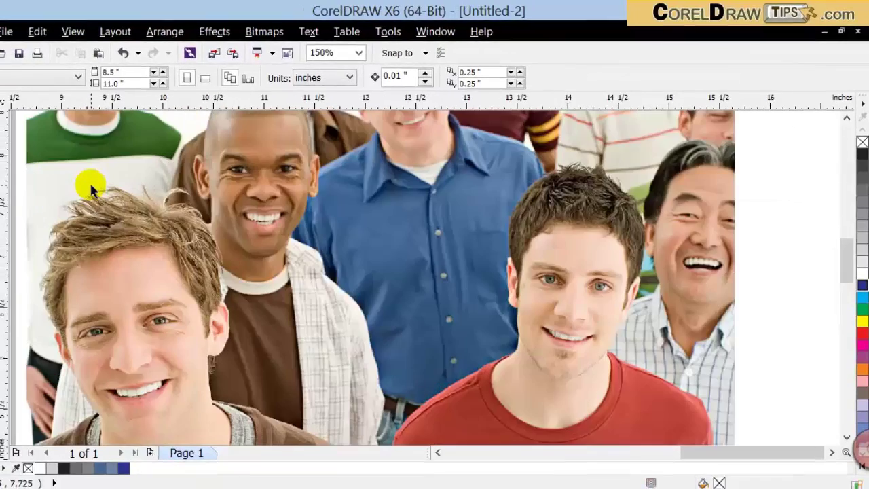
scroll(68, 194, down, 2)
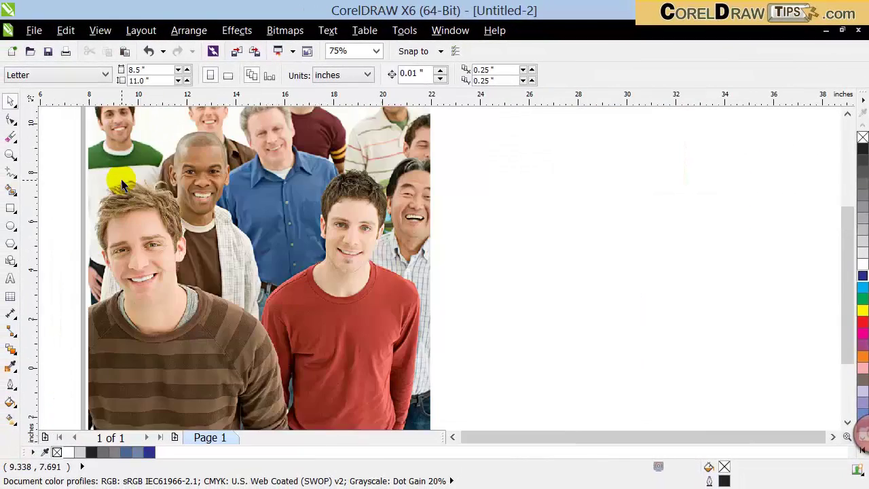
scroll(122, 183, down, 2)
drag(224, 244, 497, 256)
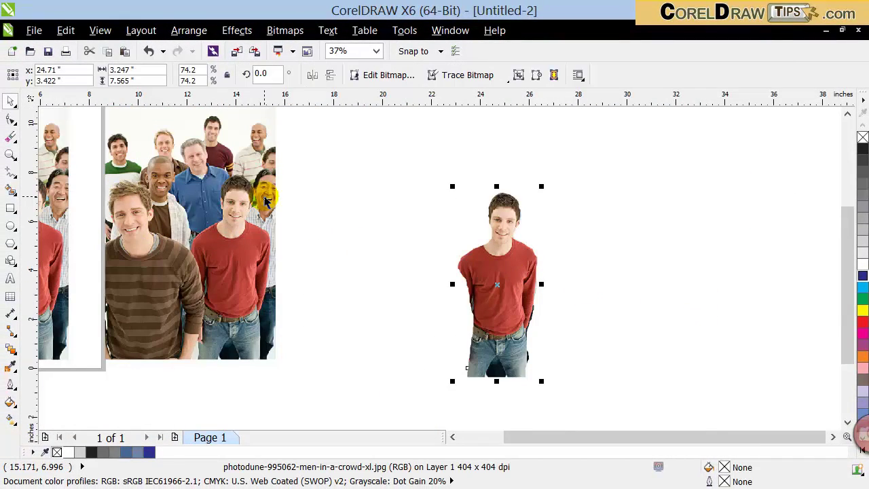
key(ctrl+z)
click(454, 436)
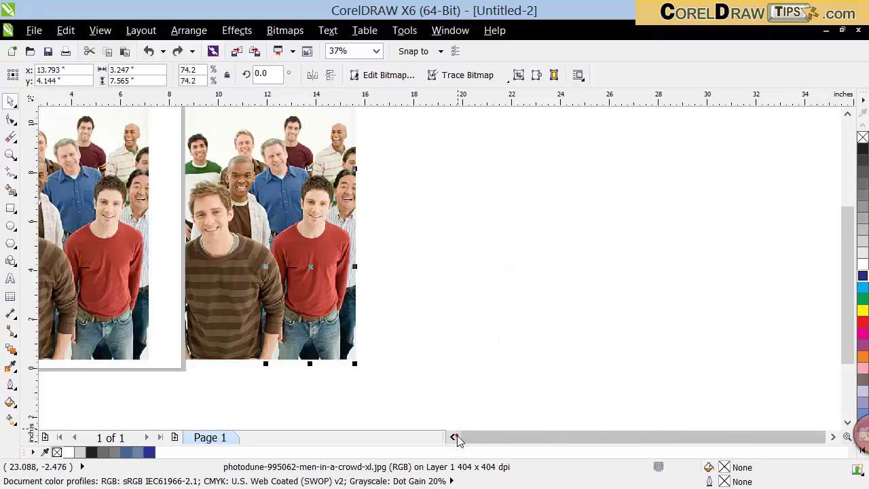
click(454, 436)
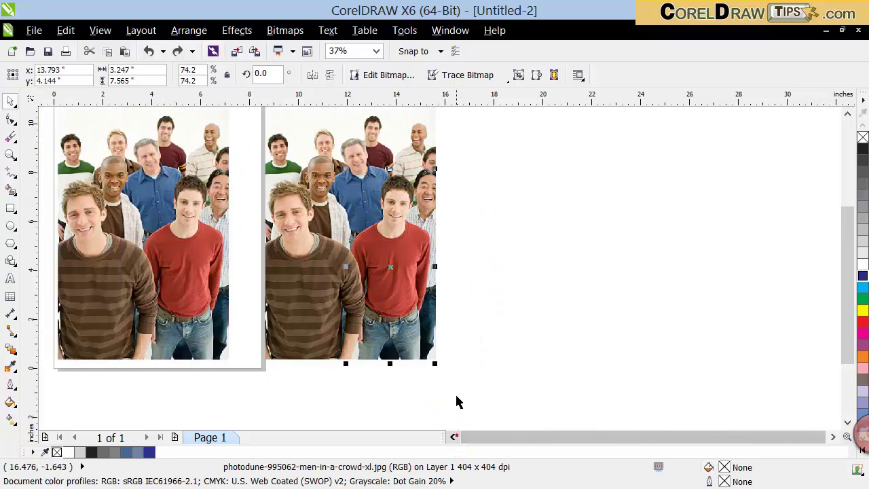
click(847, 114)
click(848, 115)
click(633, 257)
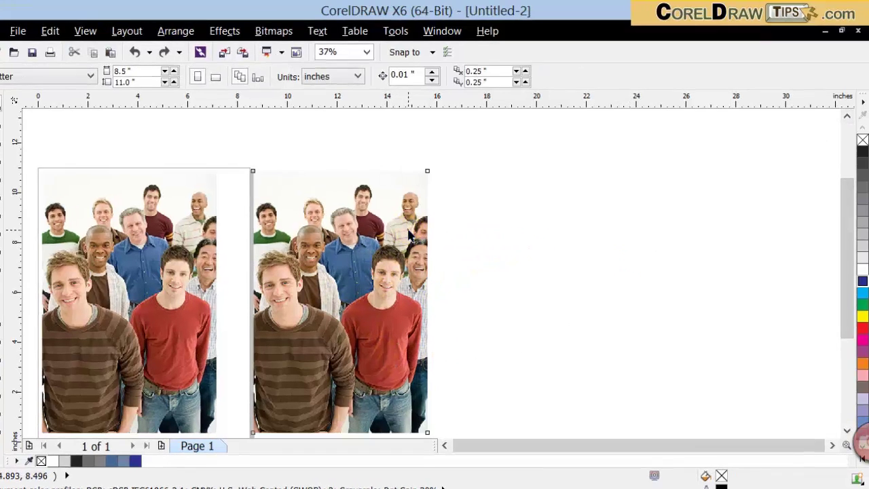
click(414, 223)
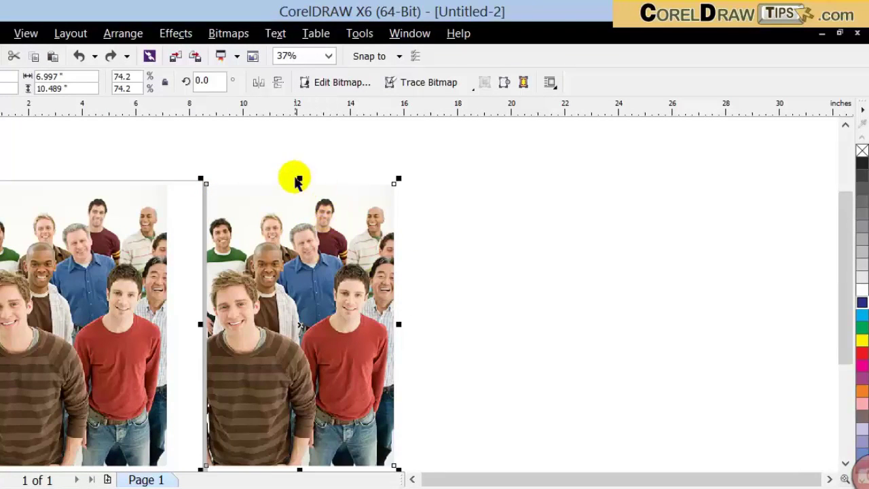
- Apply a Gaussian Blur with a 5.0-pixel radius to the right-hand crowd photo
click(228, 33)
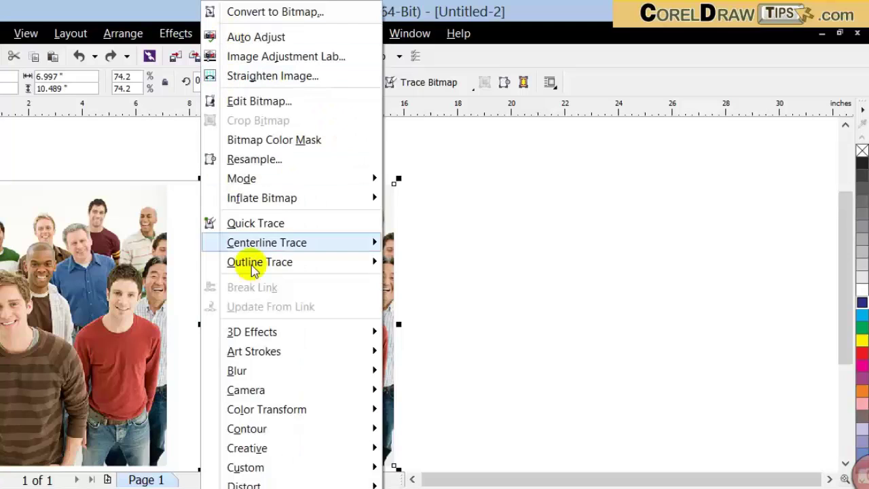
mouse_move(300, 375)
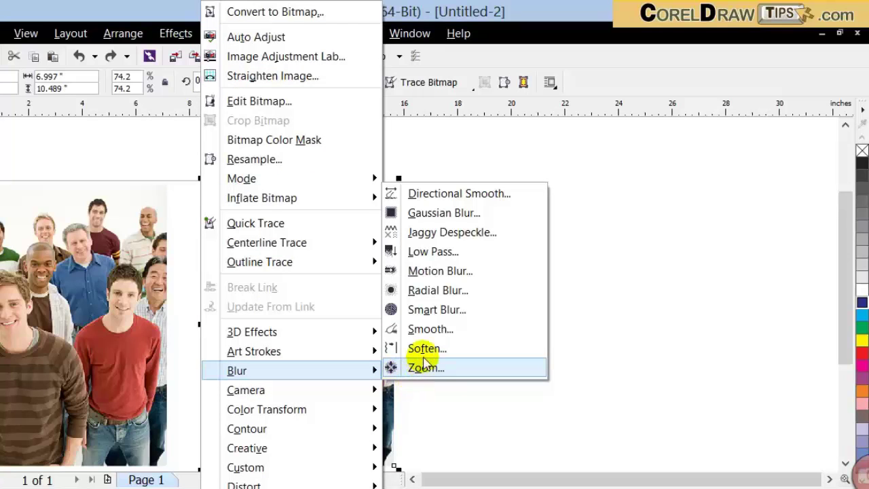
click(443, 213)
drag(344, 216, 458, 132)
scroll(272, 287, up, 2)
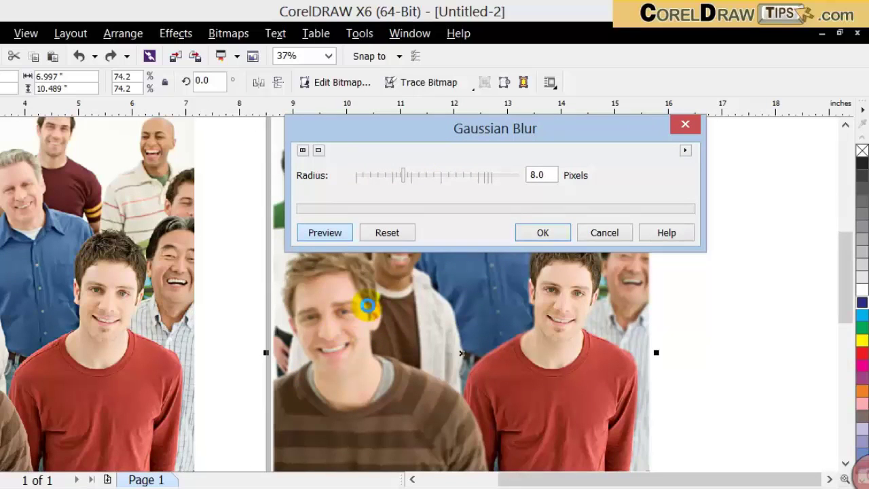
drag(403, 176, 392, 175)
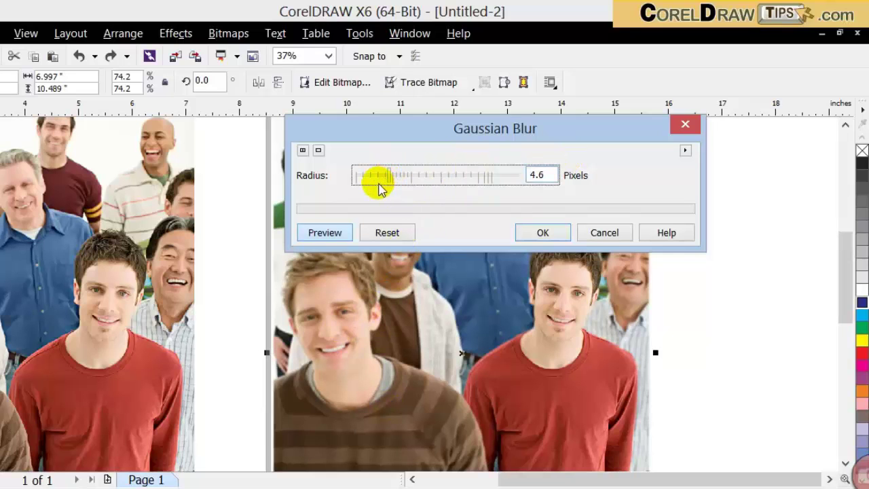
drag(421, 136, 66, 106)
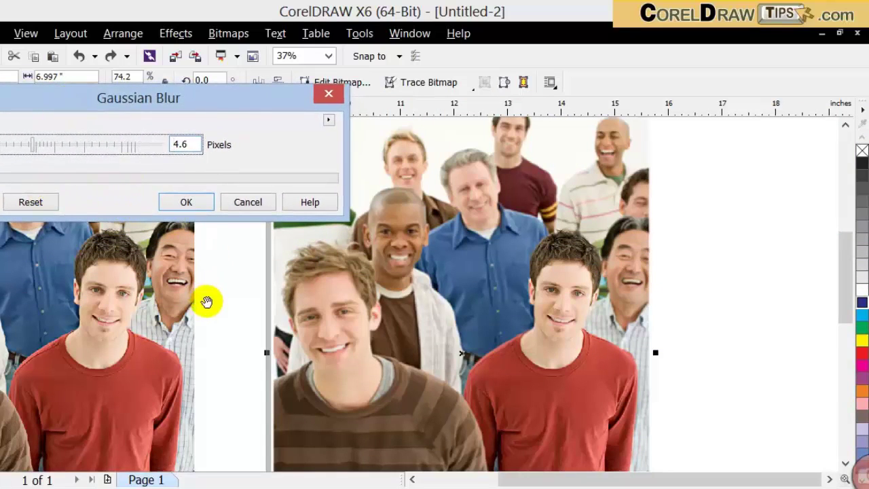
click(38, 145)
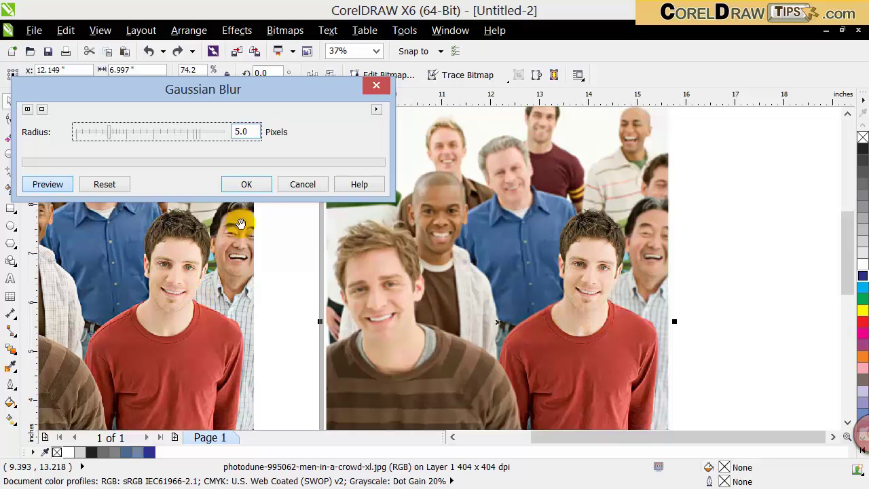
click(256, 195)
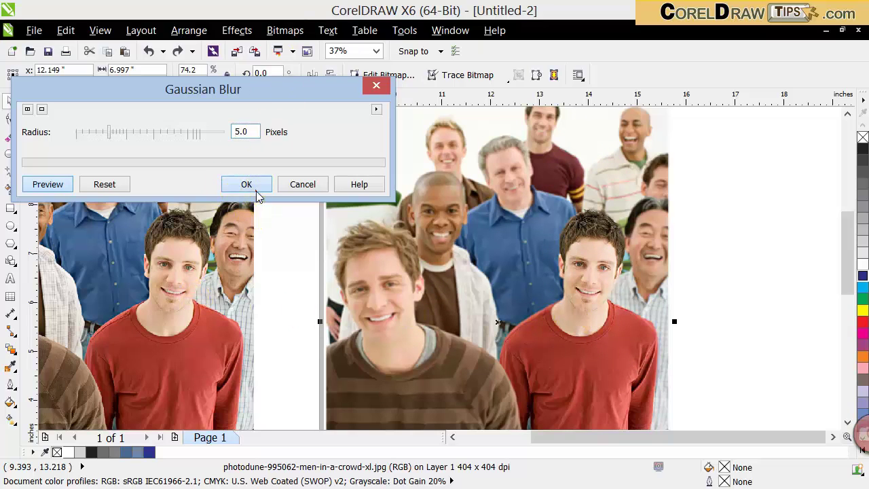
scroll(762, 335, down, 2)
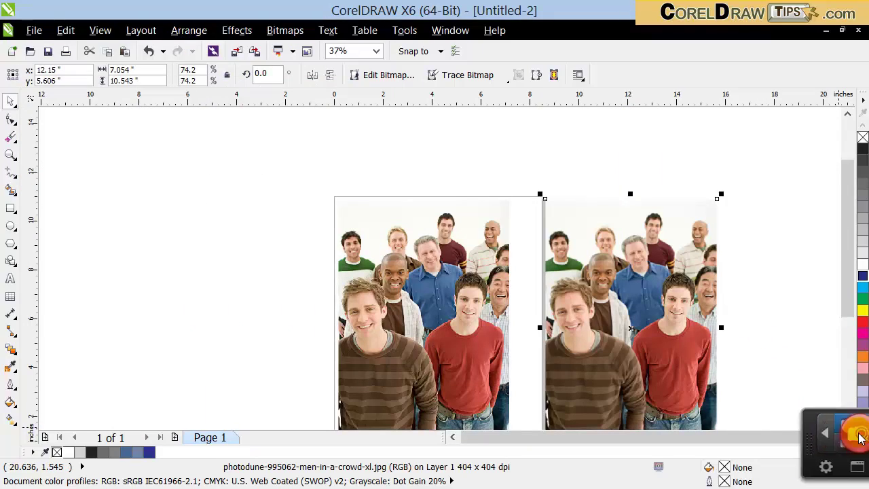
click(829, 382)
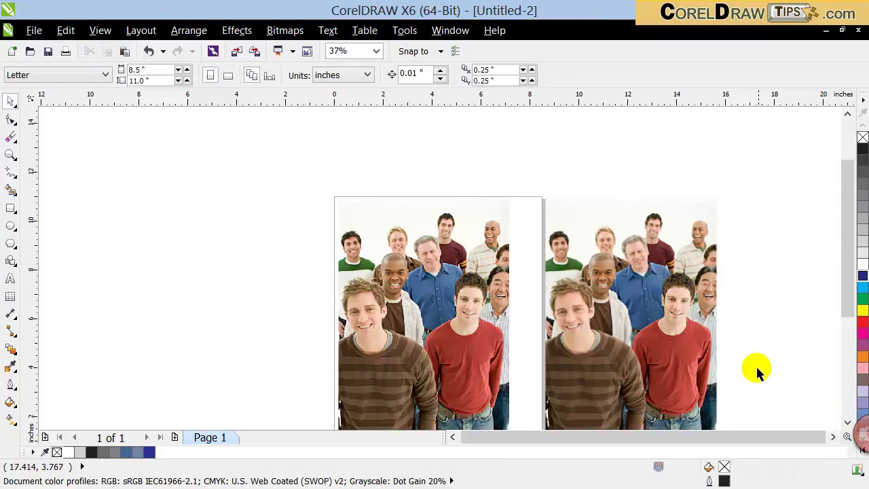
scroll(759, 375, up, 1)
scroll(702, 318, up, 5)
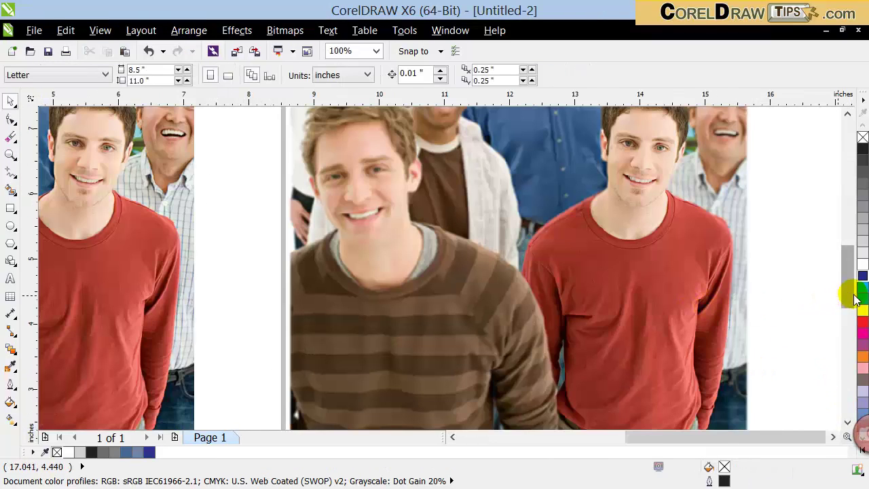
drag(850, 303, 853, 268)
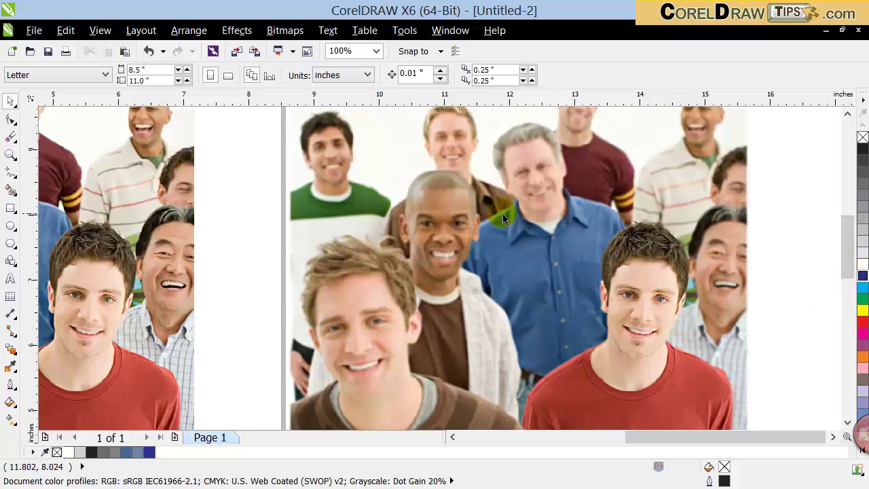
scroll(513, 260, down, 3)
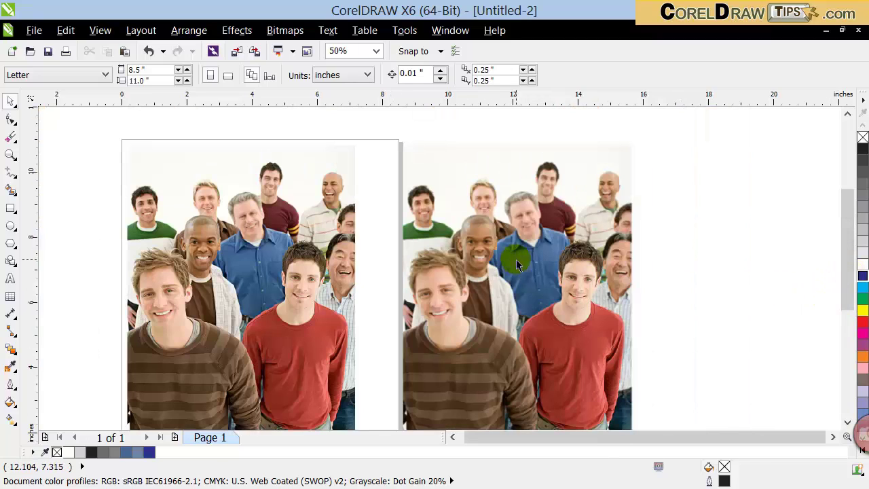
click(669, 439)
click(833, 437)
click(833, 437)
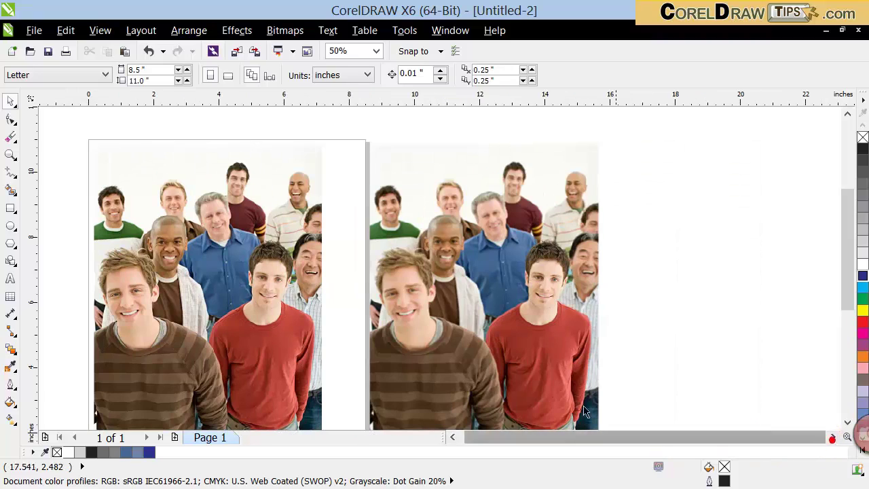
click(153, 287)
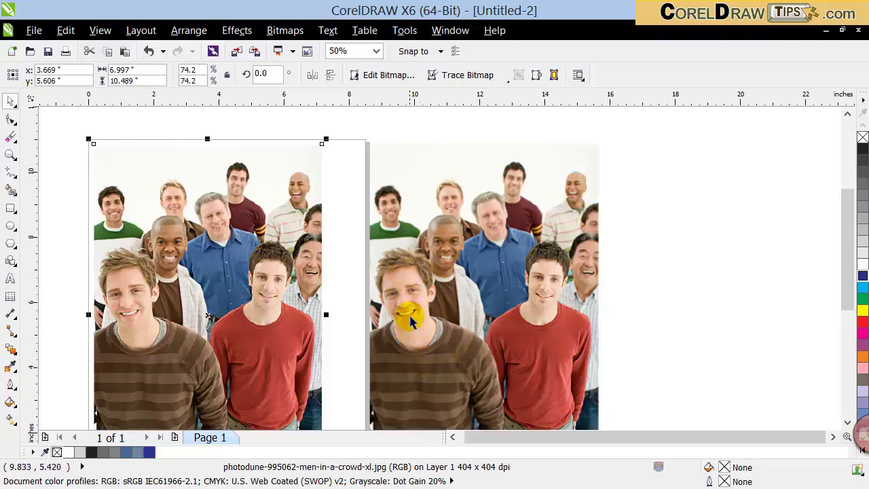
- Duplicate the sharp crowd photo and move the copy right of the blurred one
click(351, 347)
click(291, 341)
key(plus)
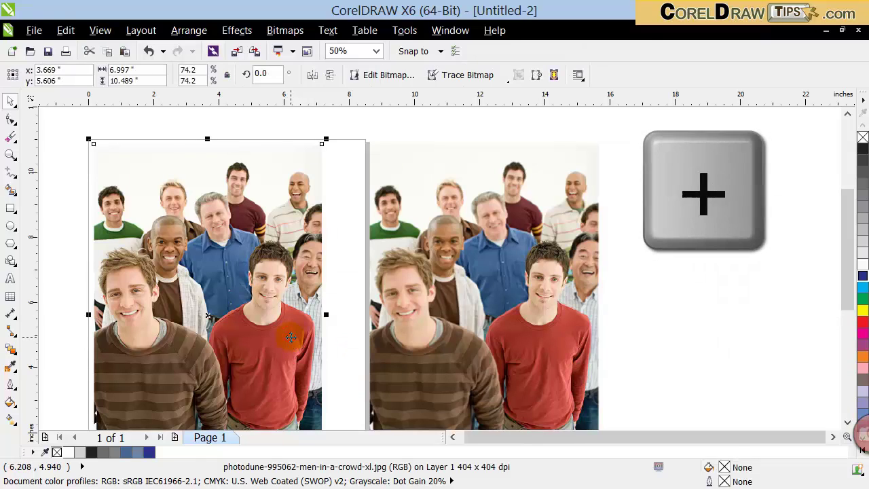
drag(269, 330, 796, 329)
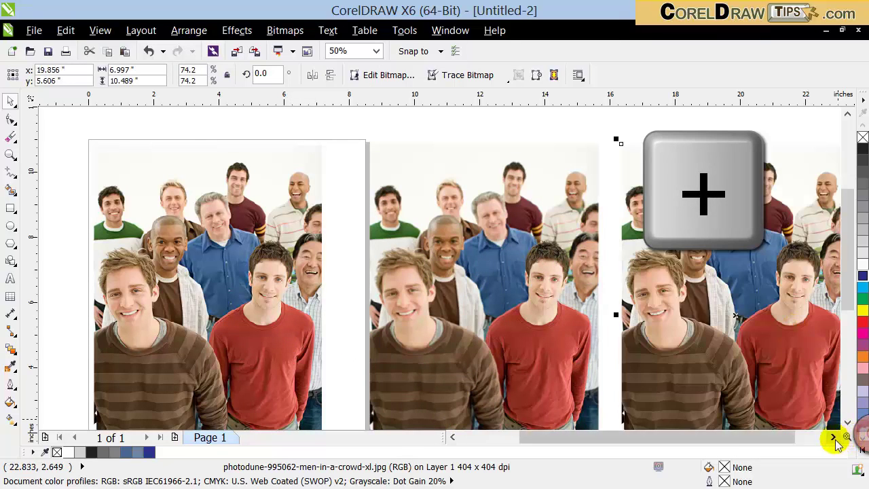
click(833, 437)
- Copy the duplicate photo to the clipboard, paste it, and pick the Eraser tool
click(633, 301)
click(564, 303)
key(ctrl+c)
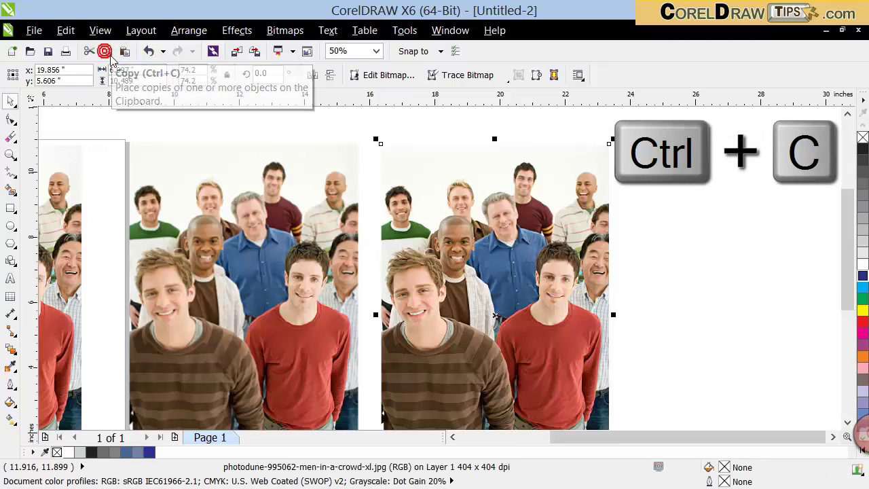
click(749, 289)
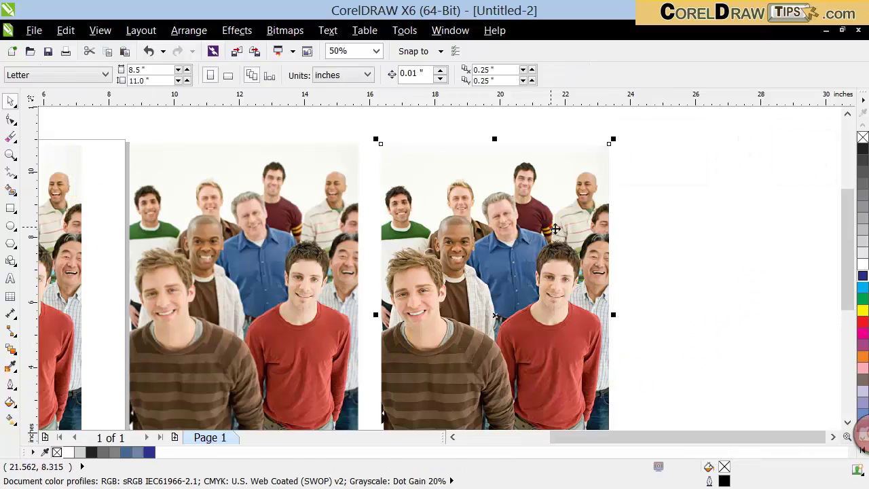
key(ctrl+v)
drag(848, 281, 851, 295)
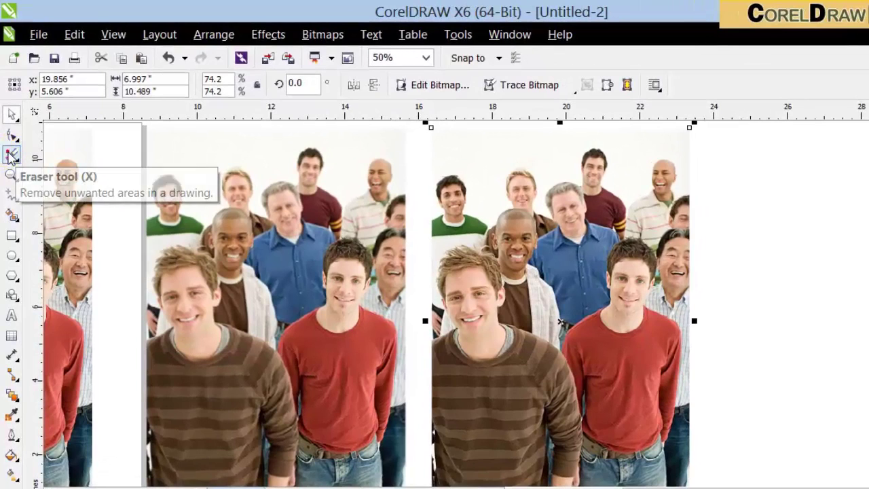
click(11, 154)
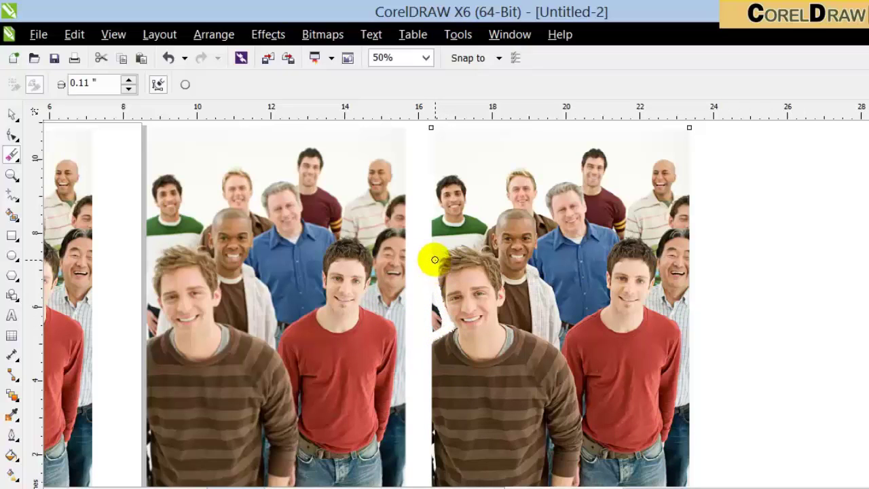
- Erase a white line tracing the brown-striped-shirt man on the rightmost photo
mouse_move(475, 245)
mouse_down()
mouse_move(494, 246)
mouse_move(508, 292)
mouse_up()
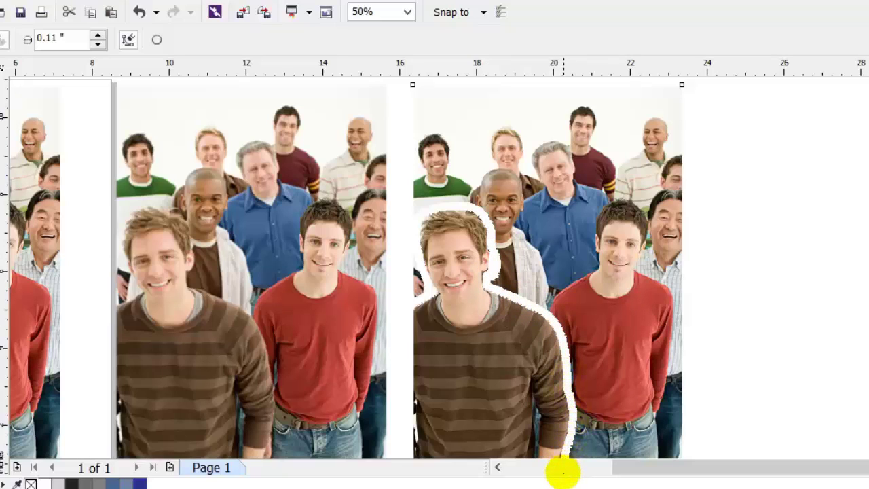
scroll(407, 272, down, 3)
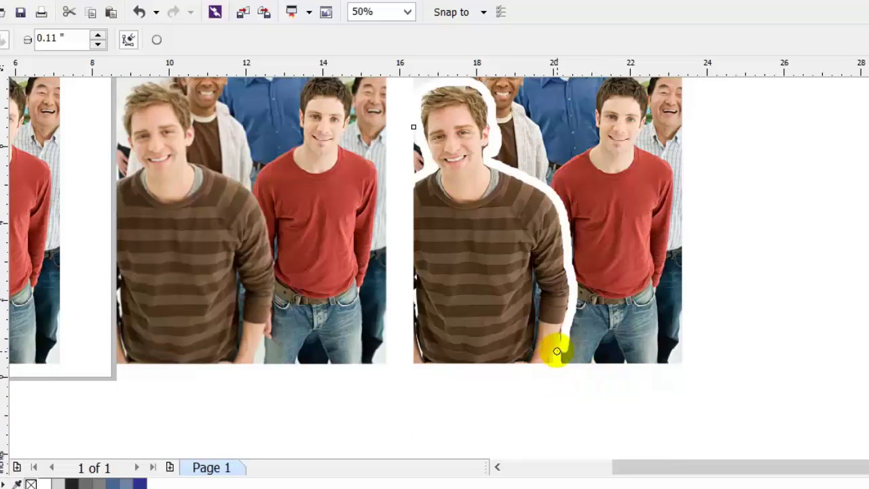
scroll(689, 310, down, 1)
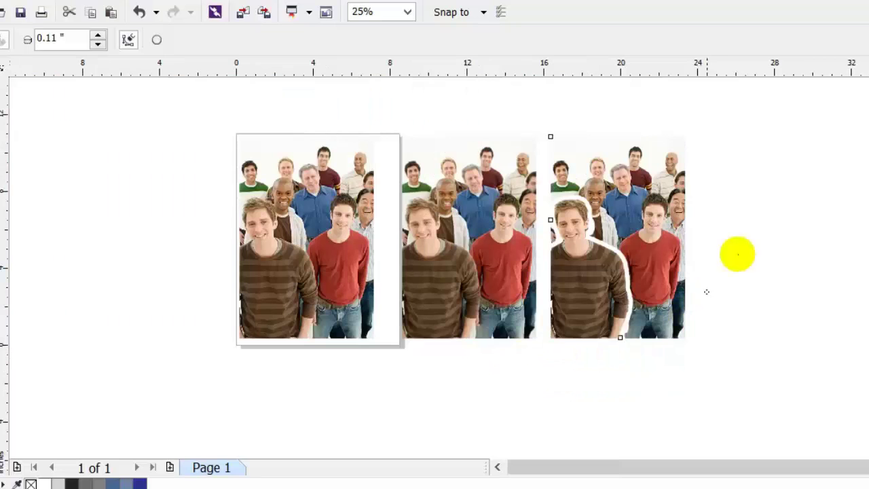
scroll(752, 158, up, 1)
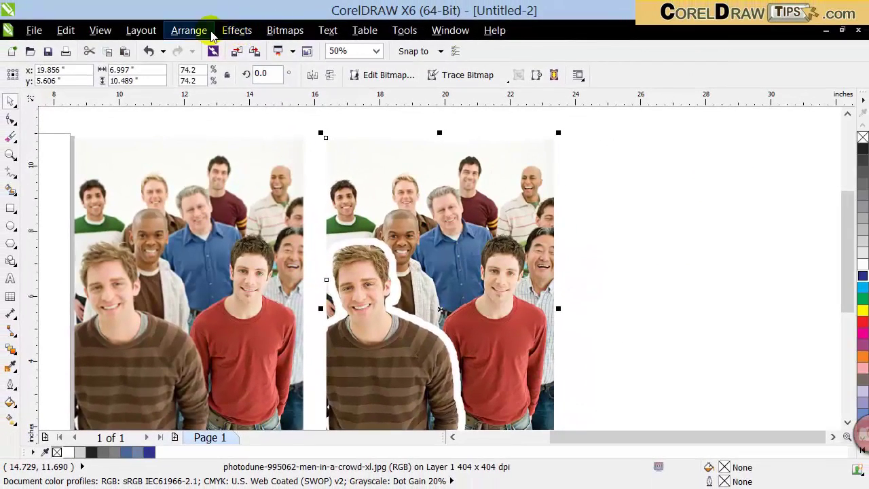
- Break apart the erased photo, then pull away and delete the surrounding crowd piece
click(187, 1)
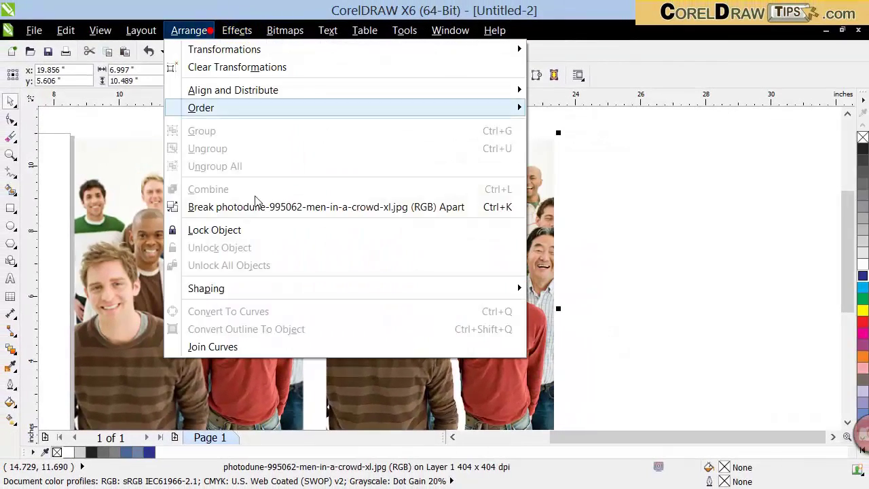
click(326, 207)
click(653, 234)
drag(511, 199, 677, 201)
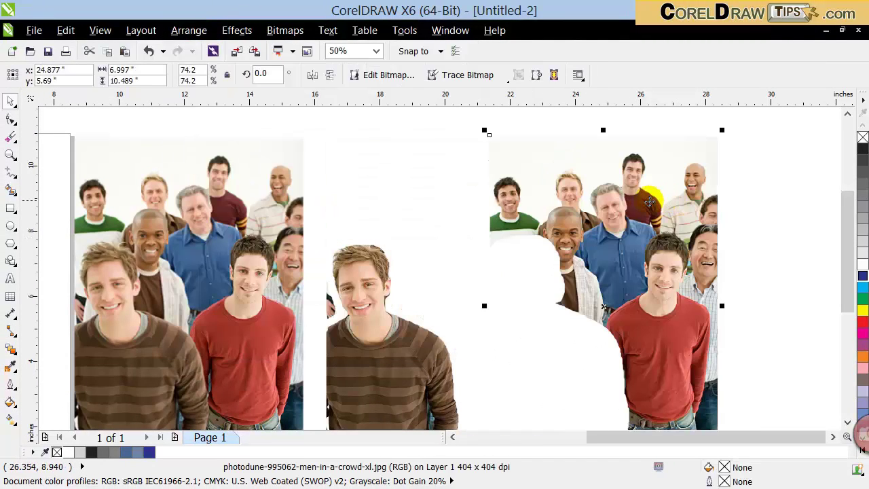
key(Delete)
- Delete the small leftover sliver beside the man's face
click(336, 307)
key(Delete)
scroll(830, 254, down, 3)
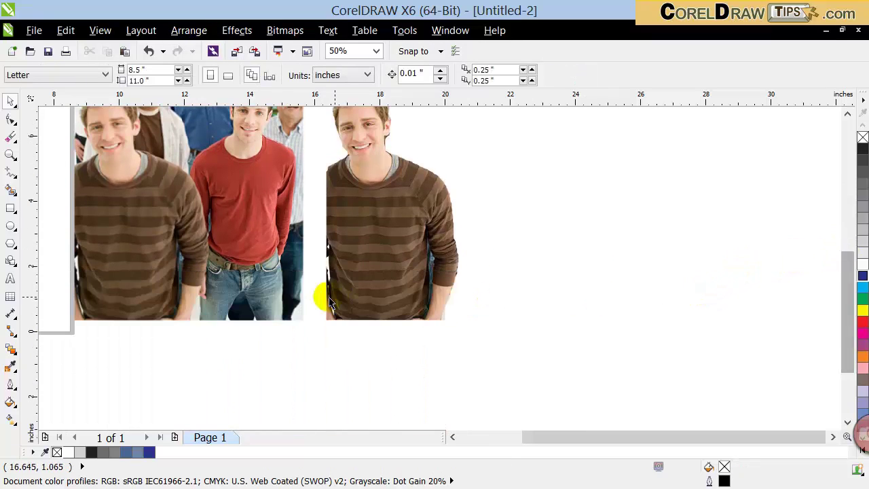
drag(847, 278, 859, 217)
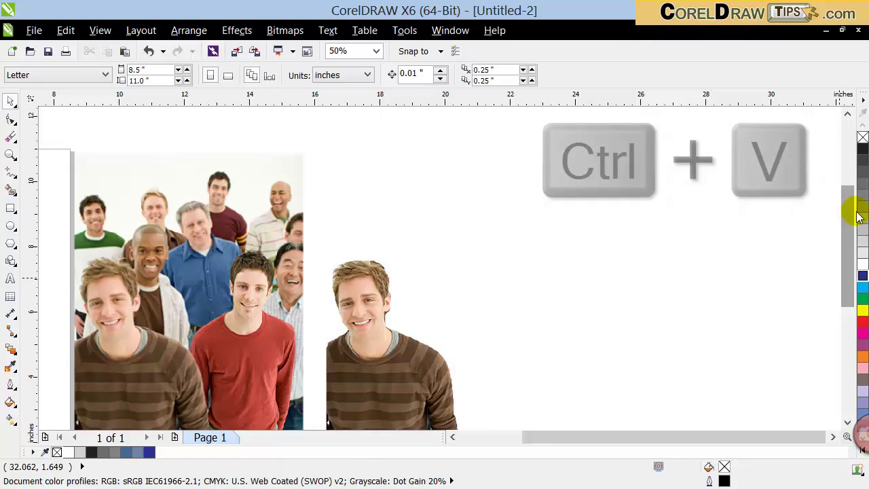
- Paste the copied crowd photo and send it To Back Of Page
click(124, 51)
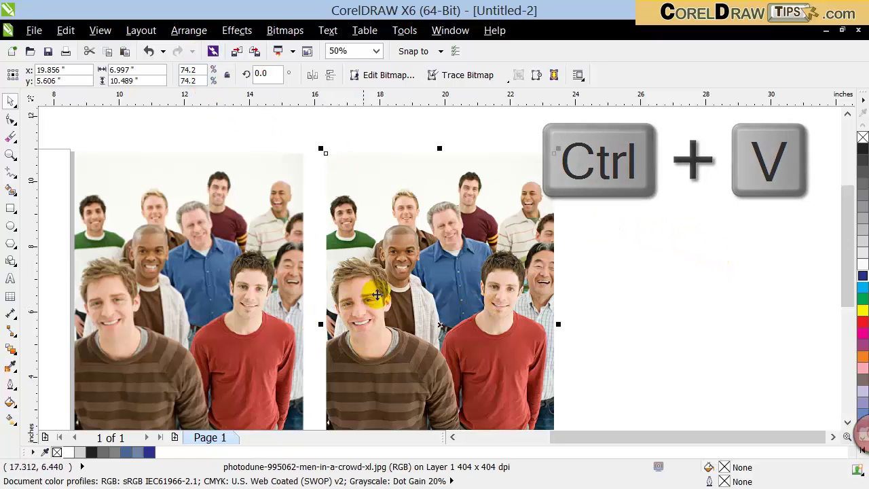
click(190, 31)
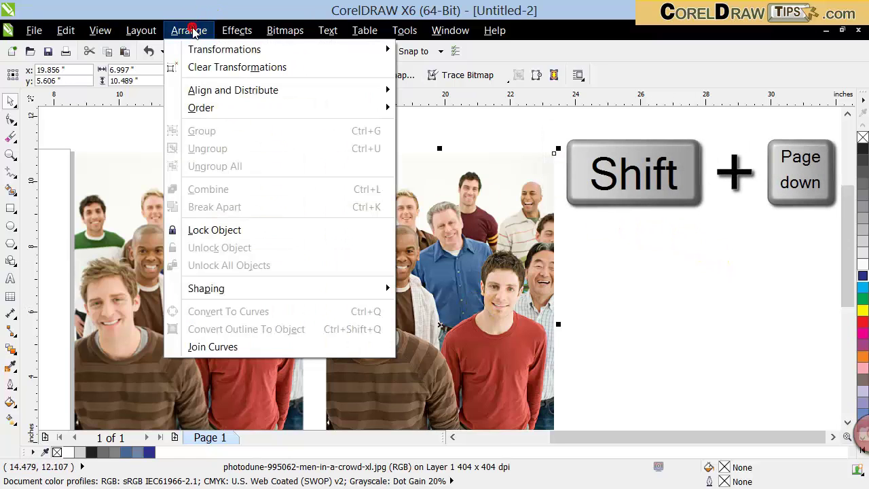
mouse_move(219, 108)
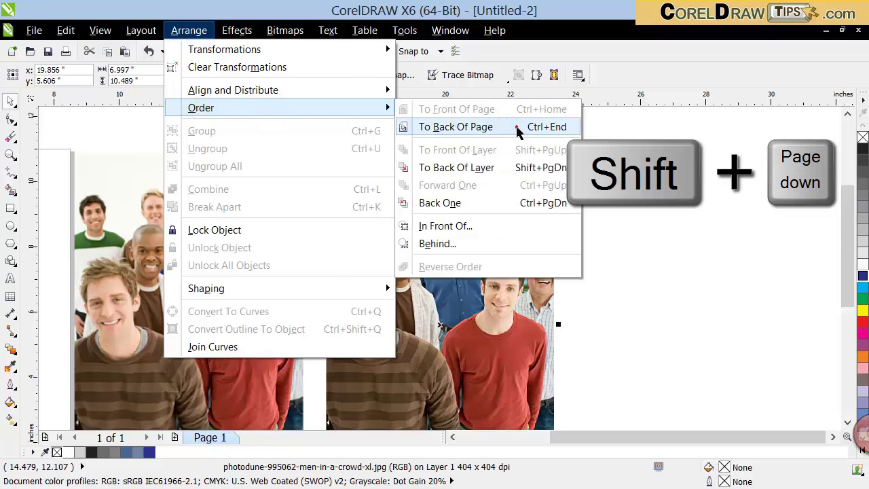
click(517, 127)
- Reselect the right crowd photo behind the cut-out
click(611, 285)
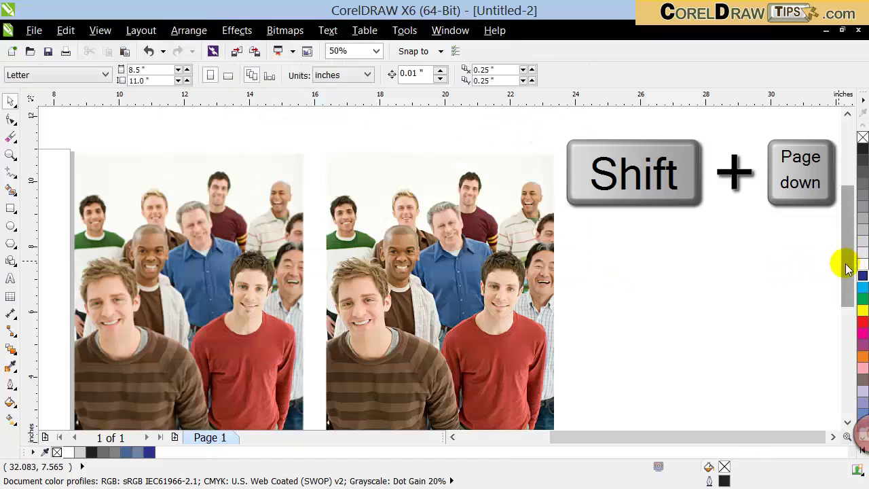
scroll(846, 267, down, 1)
click(422, 232)
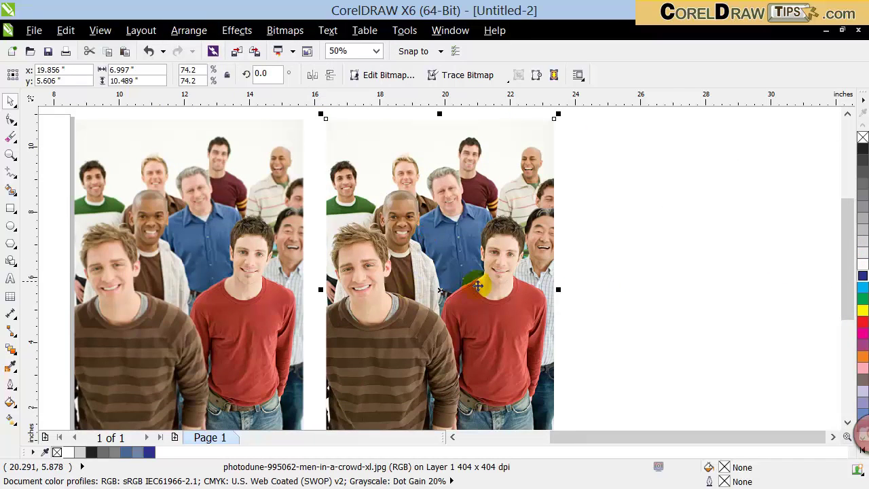
click(617, 243)
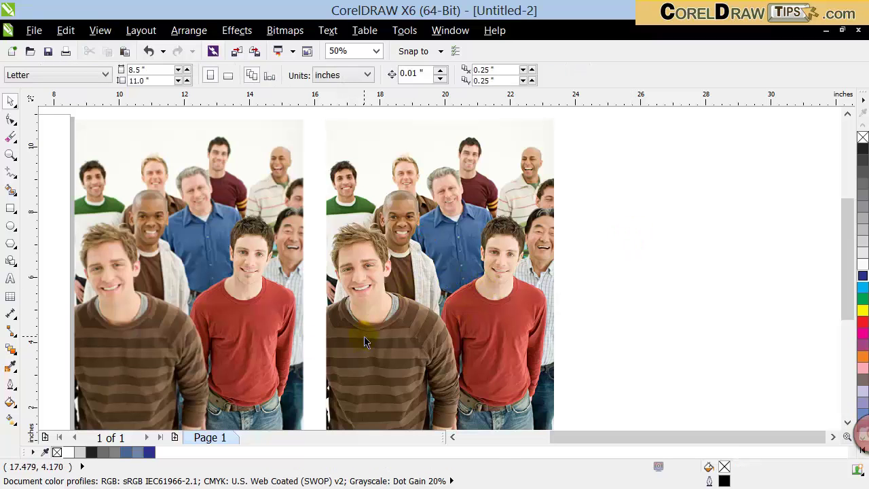
click(477, 265)
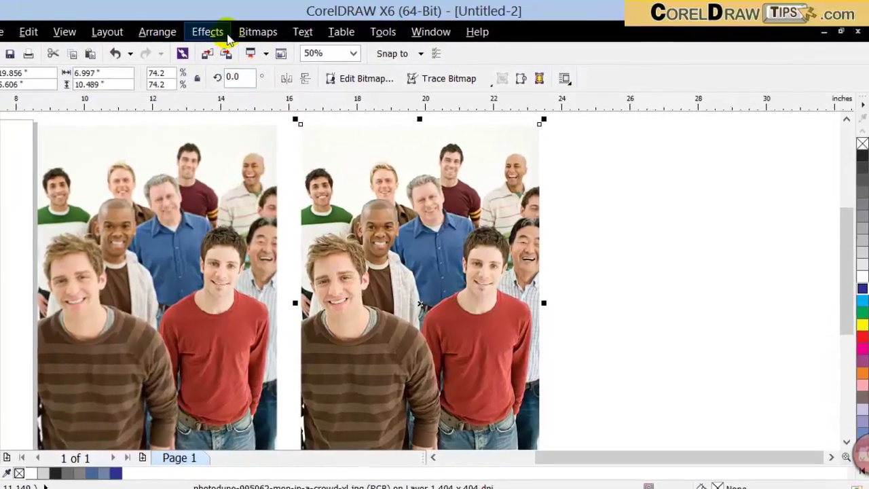
- Bring up Gaussian Blur for the background crowd photo and move its dialog aside
click(285, 30)
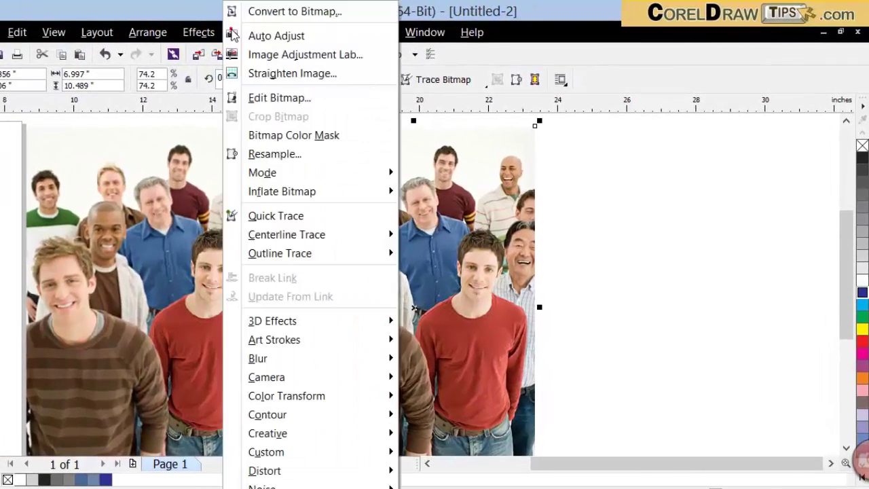
click(554, 210)
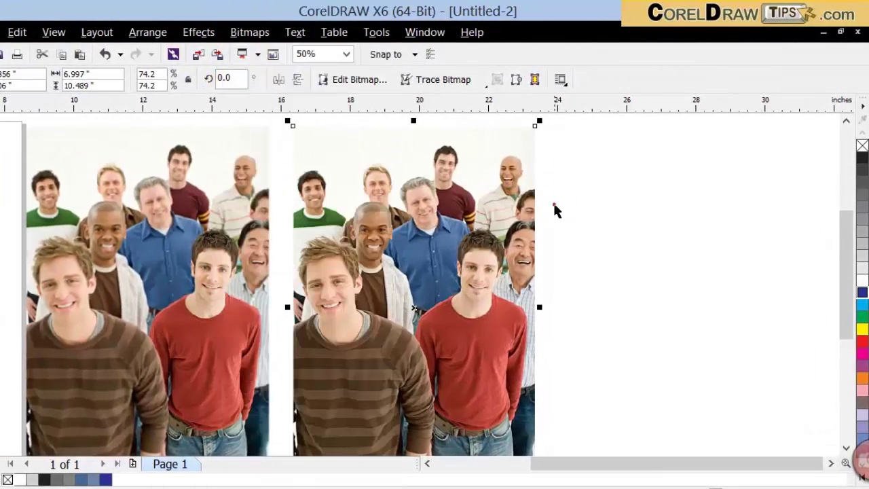
click(249, 32)
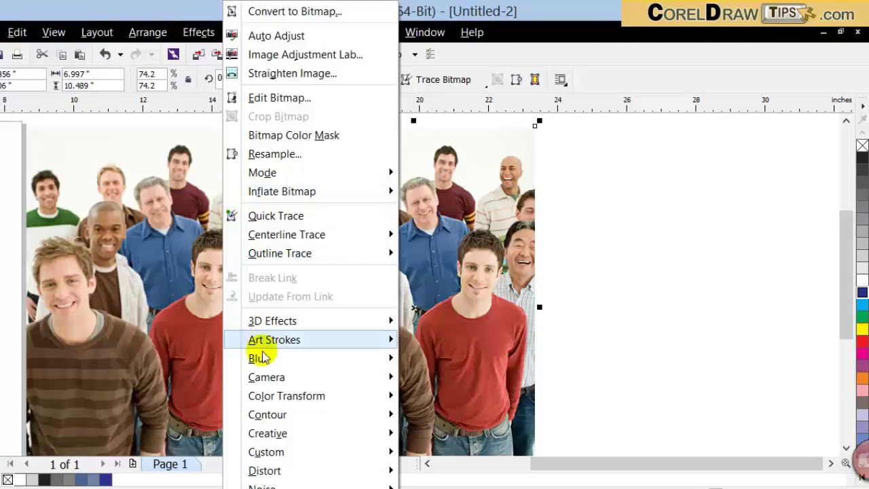
mouse_move(394, 358)
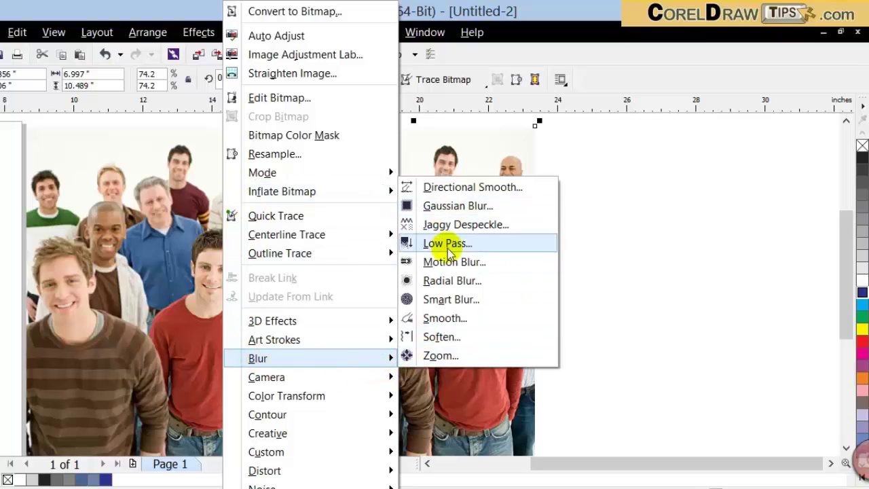
click(452, 207)
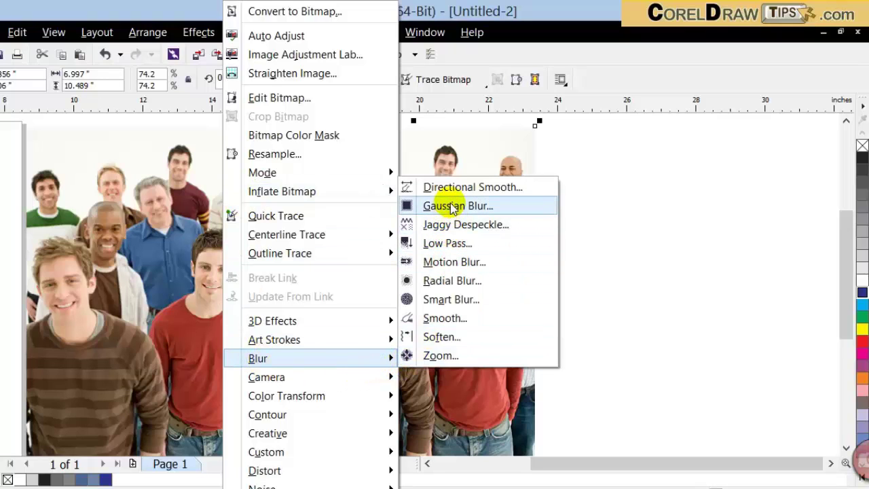
drag(355, 203, 699, 145)
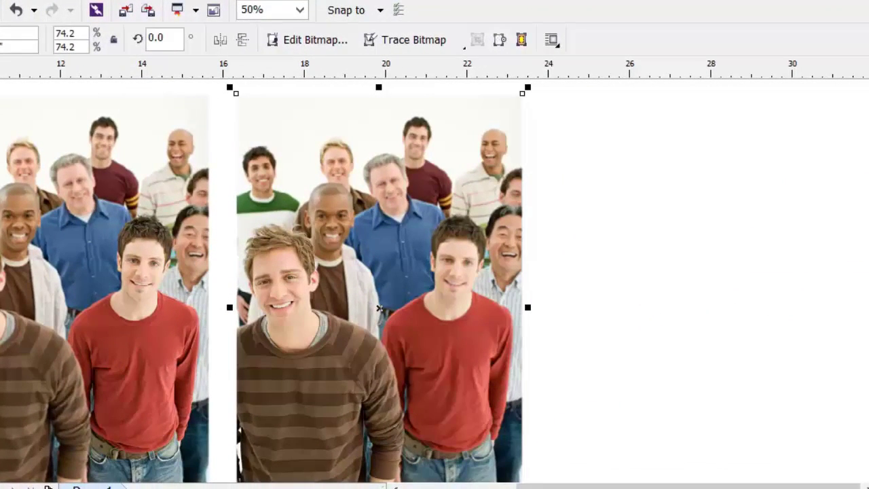
key(Escape)
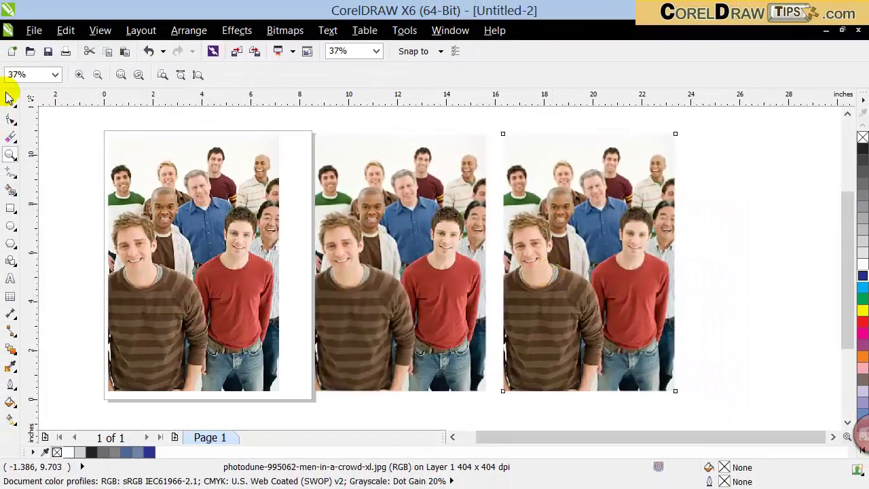
- Zoom the view to fit all three images with F4
click(15, 106)
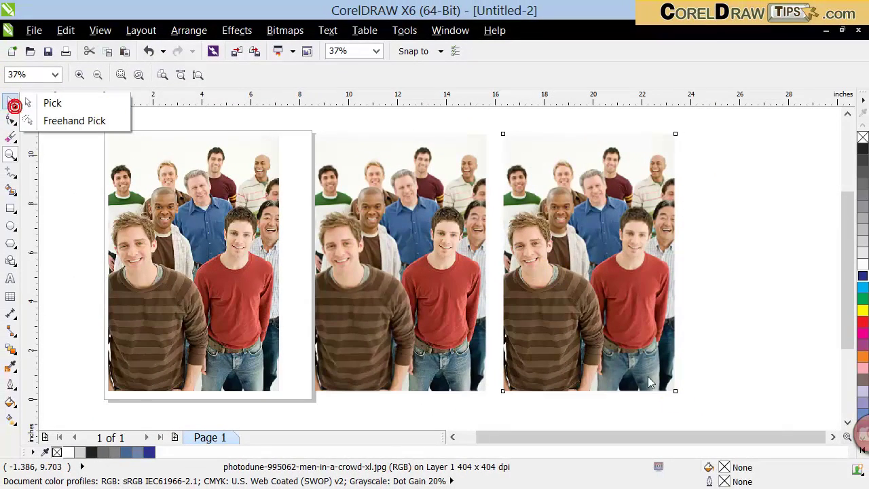
click(834, 437)
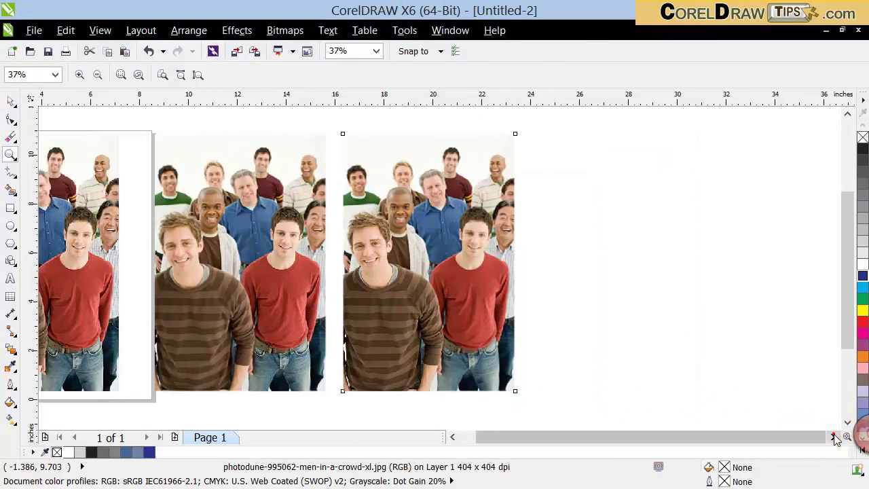
click(682, 312)
right_click(571, 315)
key(F4)
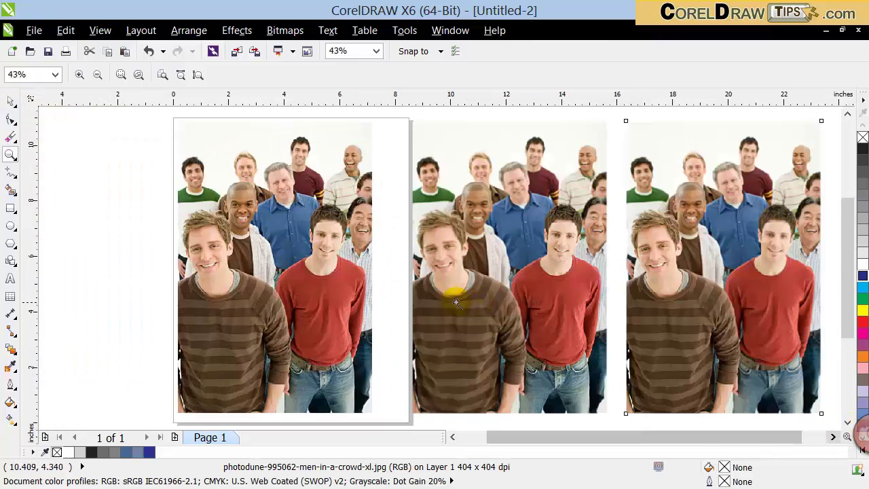
- With the Pick tool, select the background photo behind the cut-out and open Bitmaps
click(11, 102)
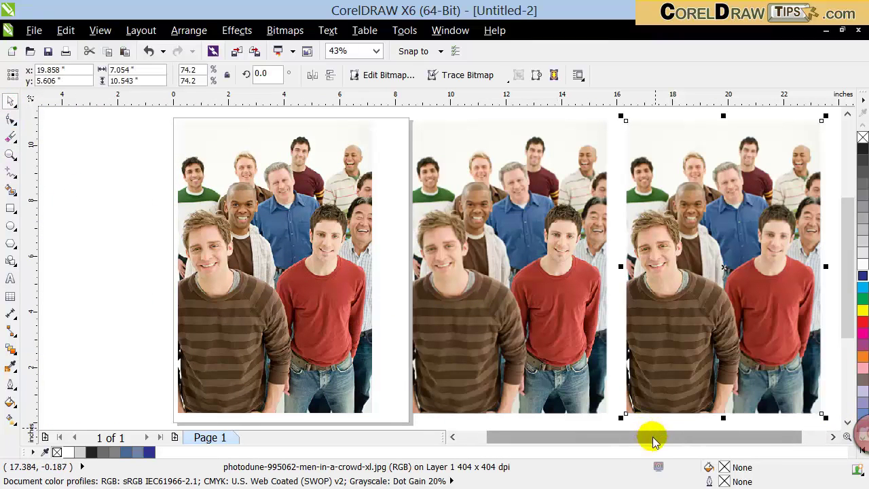
drag(654, 439, 677, 439)
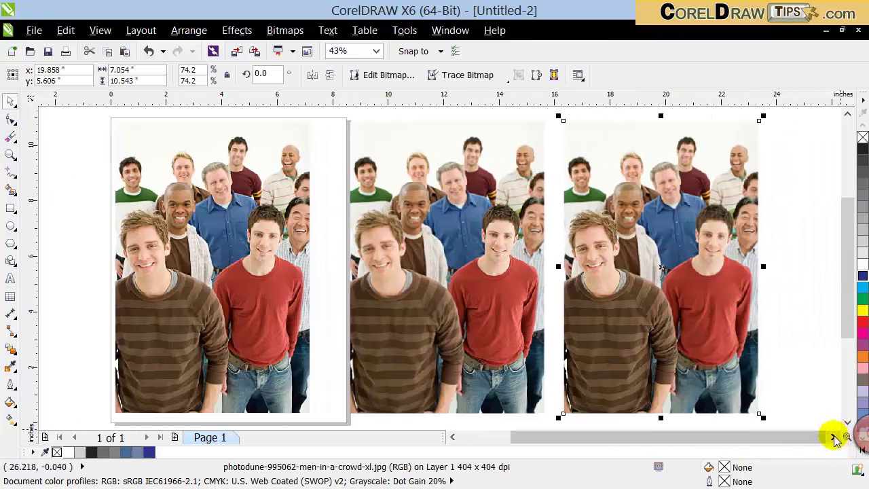
click(833, 437)
click(700, 336)
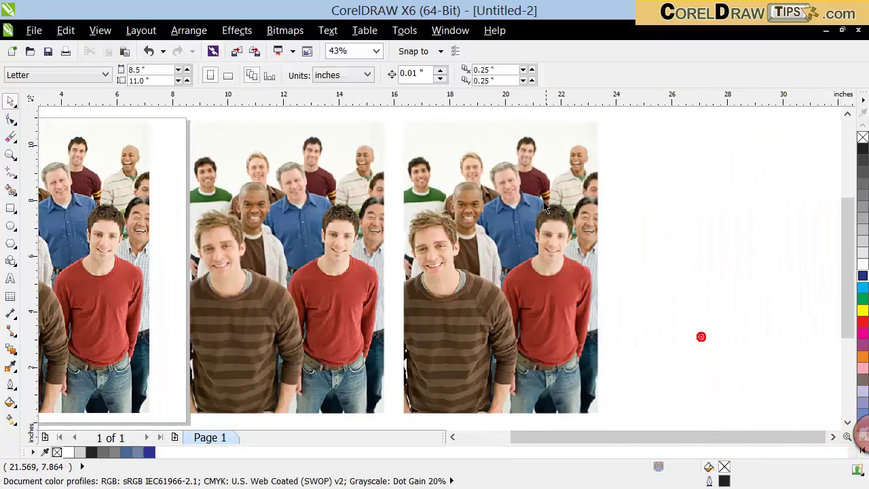
click(487, 173)
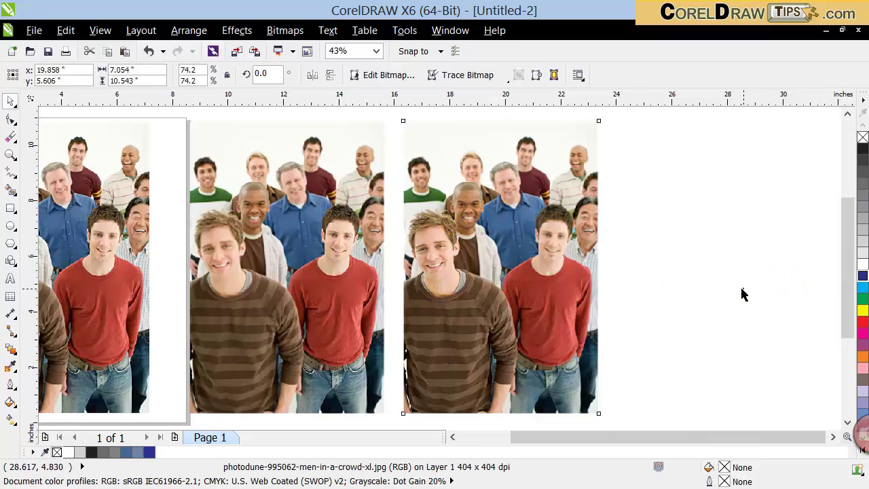
click(744, 294)
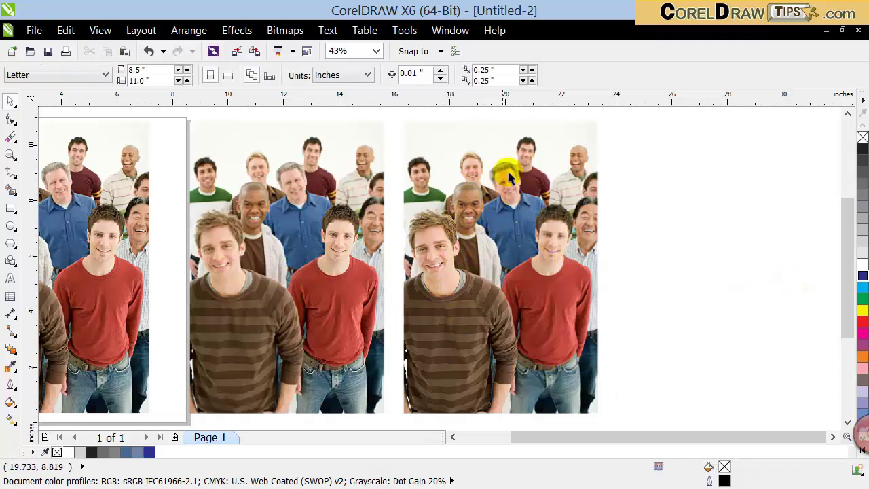
click(516, 204)
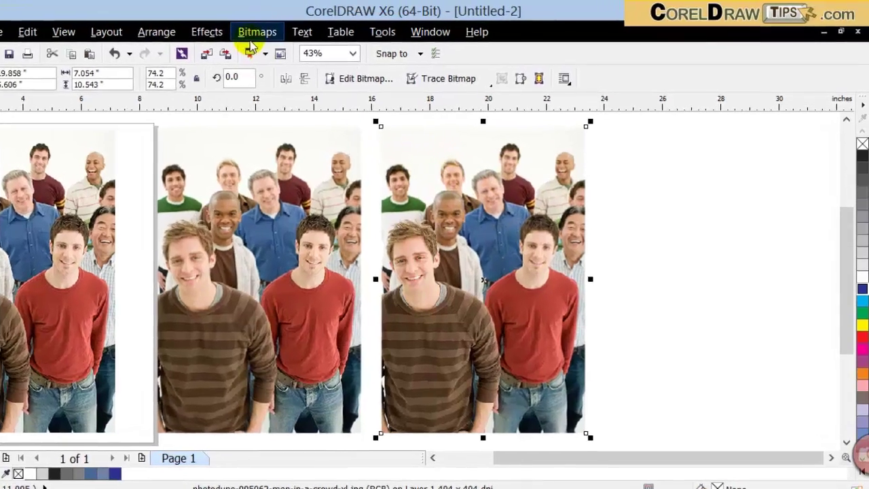
click(285, 30)
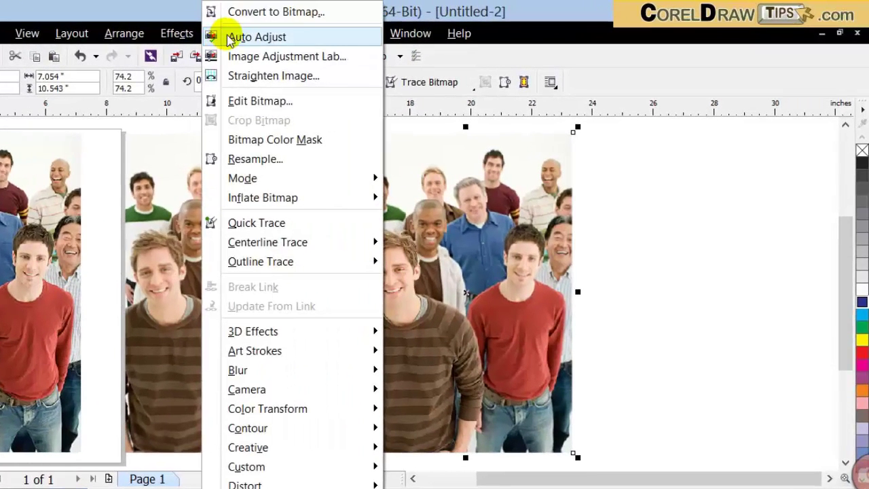
- Set Saturation to -67 in Image Adjustment Lab for the background photo and apply it
click(270, 65)
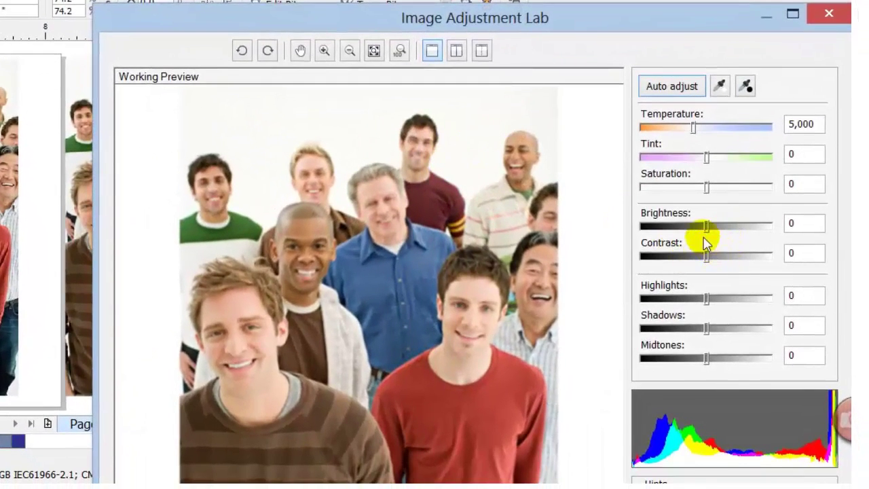
drag(709, 187, 665, 195)
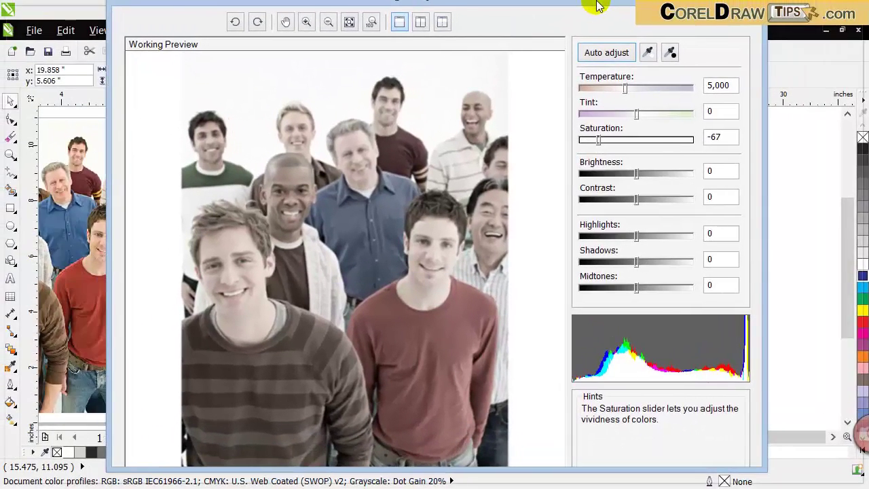
double_click(594, 4)
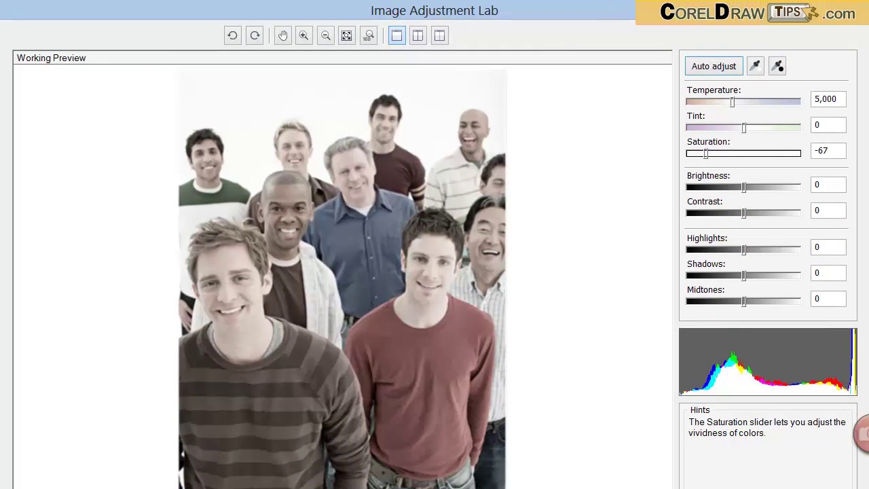
click(863, 434)
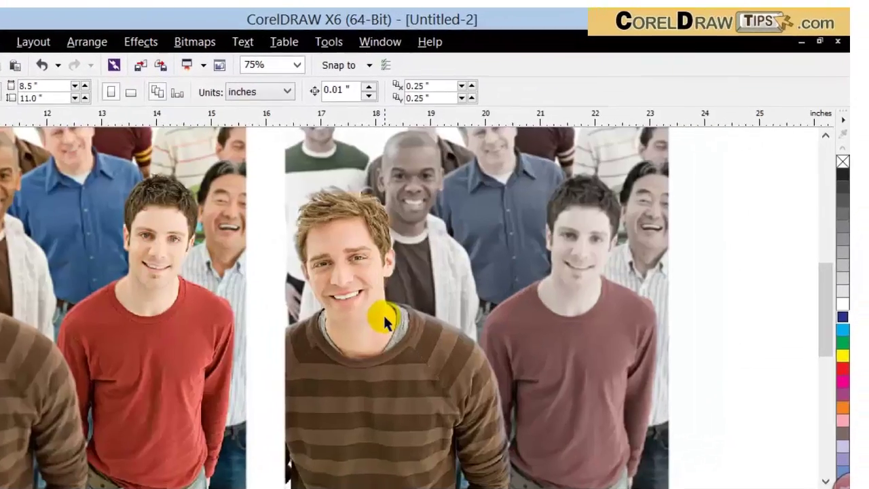
scroll(389, 319, down, 2)
key(z)
drag(92, 170, 510, 470)
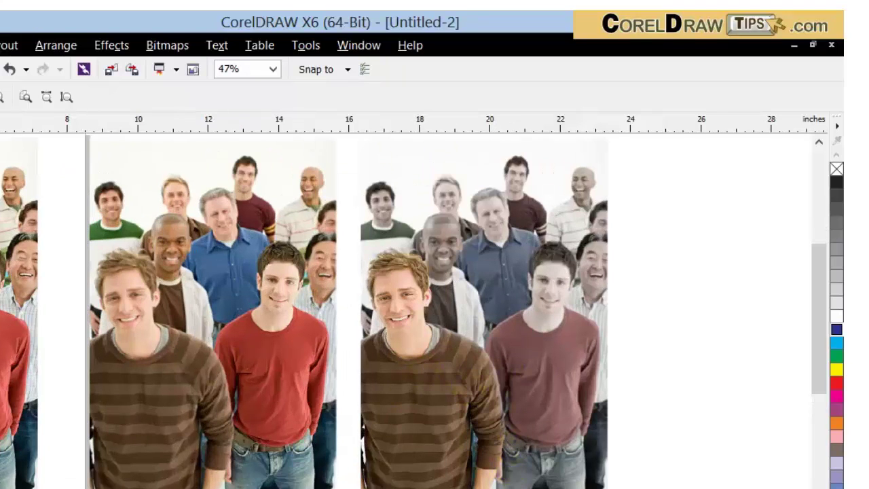
key(space)
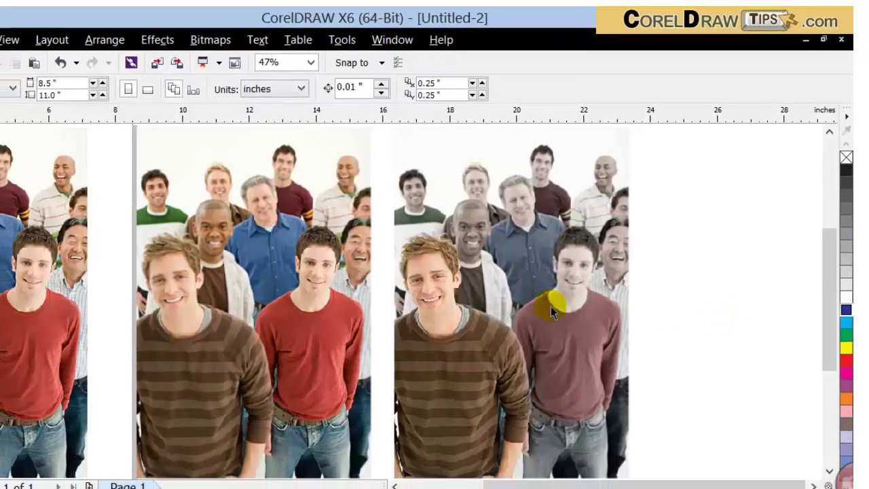